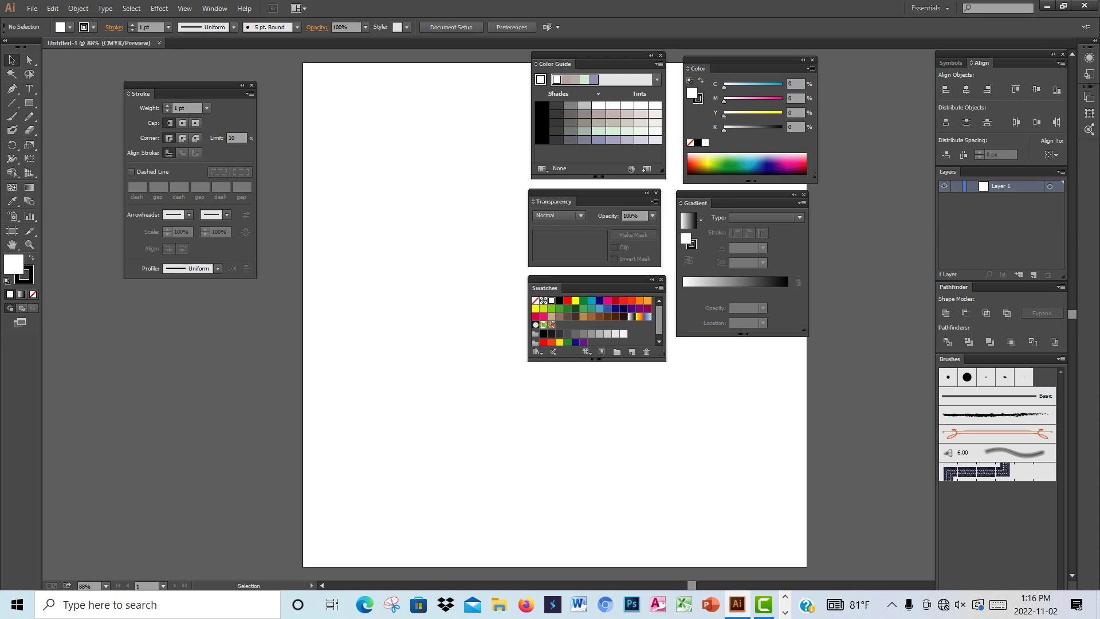
- Close the floating Color, Gradient, Color Guide, Transparency, Swatches and Stroke panels, and reset the Essentials workspace
left_click(811, 60)
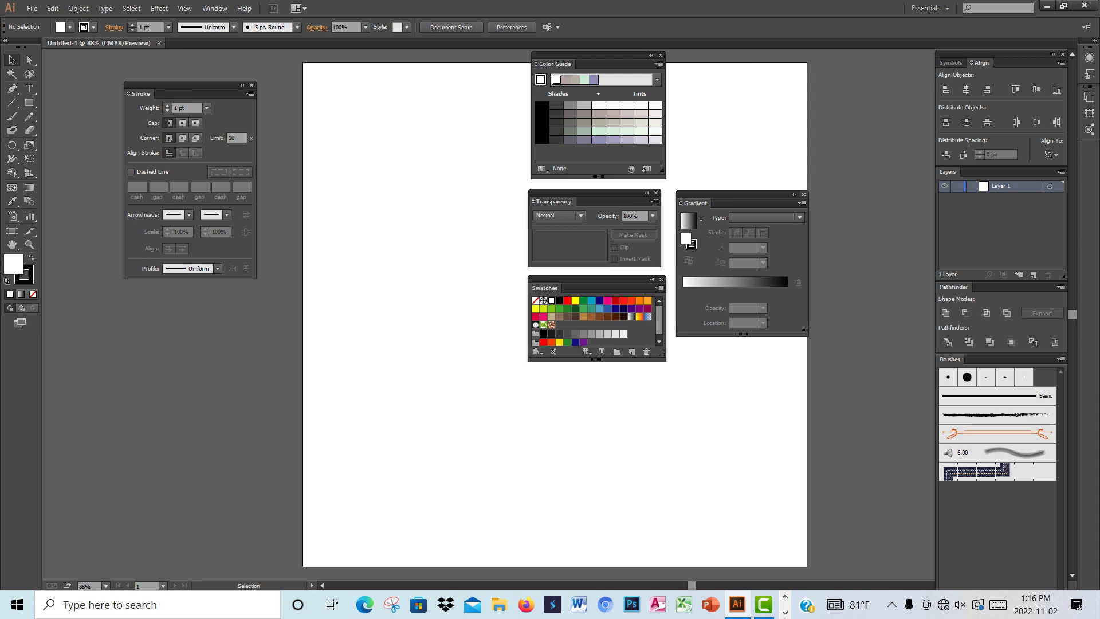
left_click(804, 194)
left_click(661, 55)
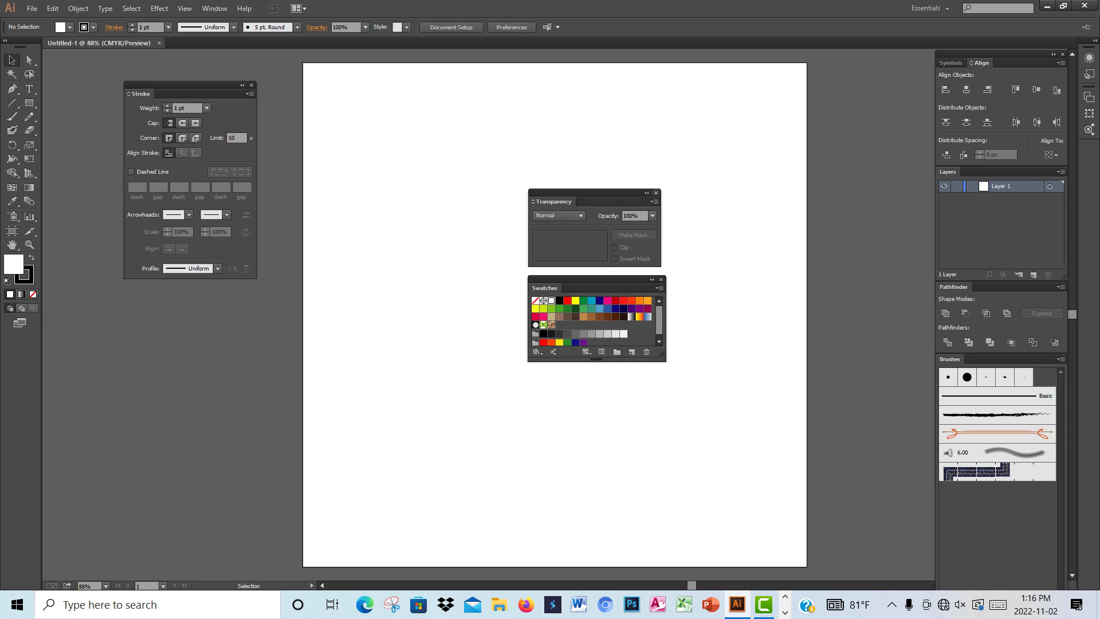
left_click(656, 193)
left_click(661, 280)
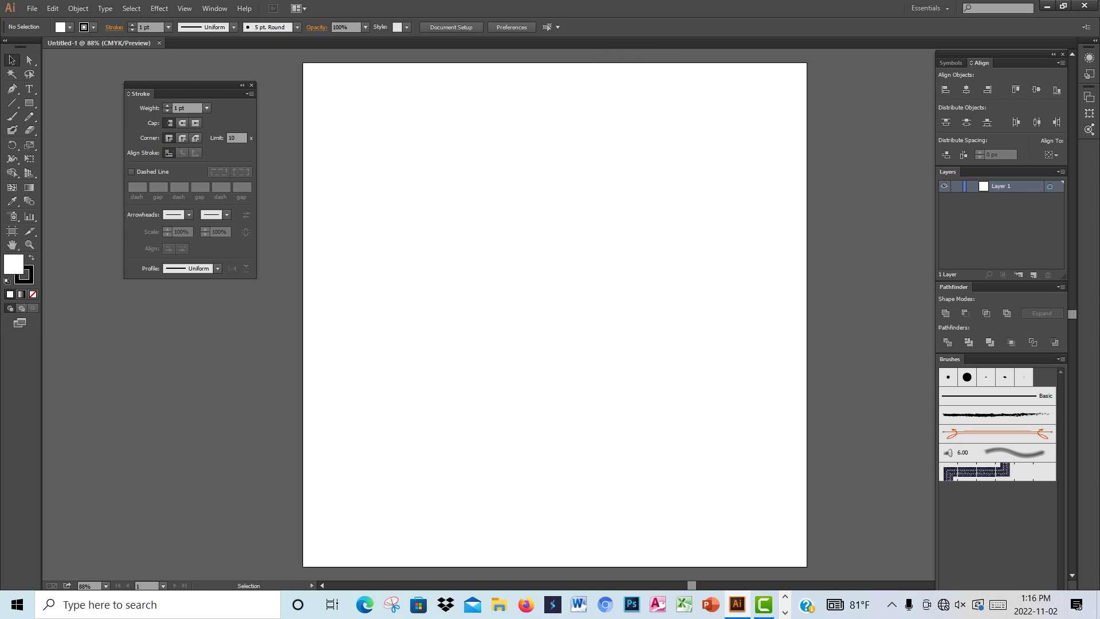
left_click(251, 85)
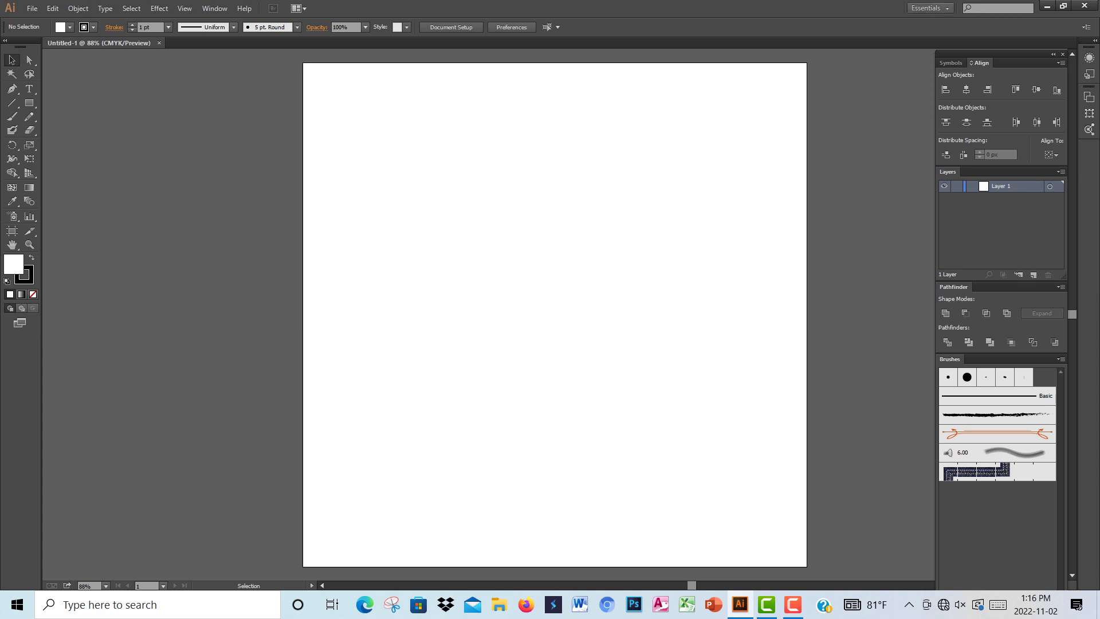
left_click(928, 8)
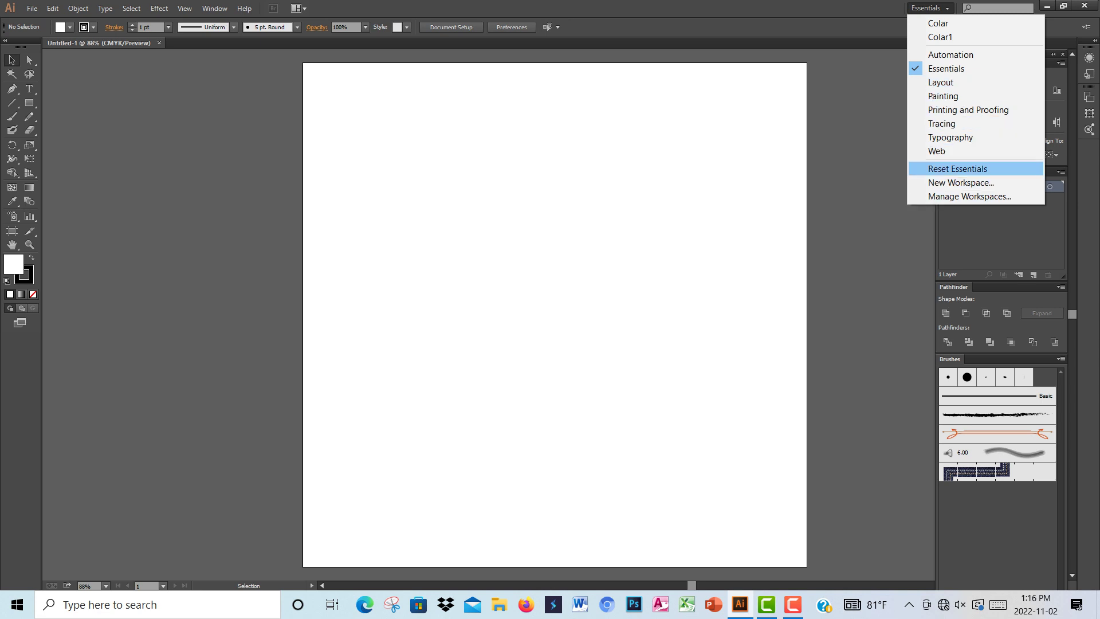
left_click(958, 169)
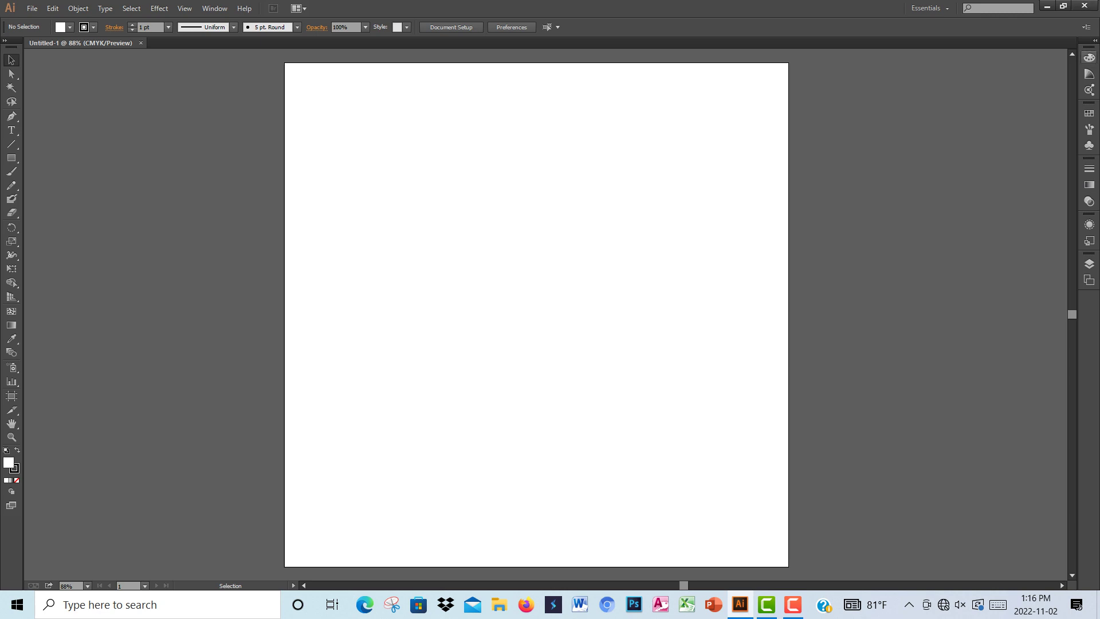
- Detach the Color, Color Guide, Swatches and Gradient panels from the dock, stacking Swatches and Gradient beneath Color Guide
left_click(1089, 58)
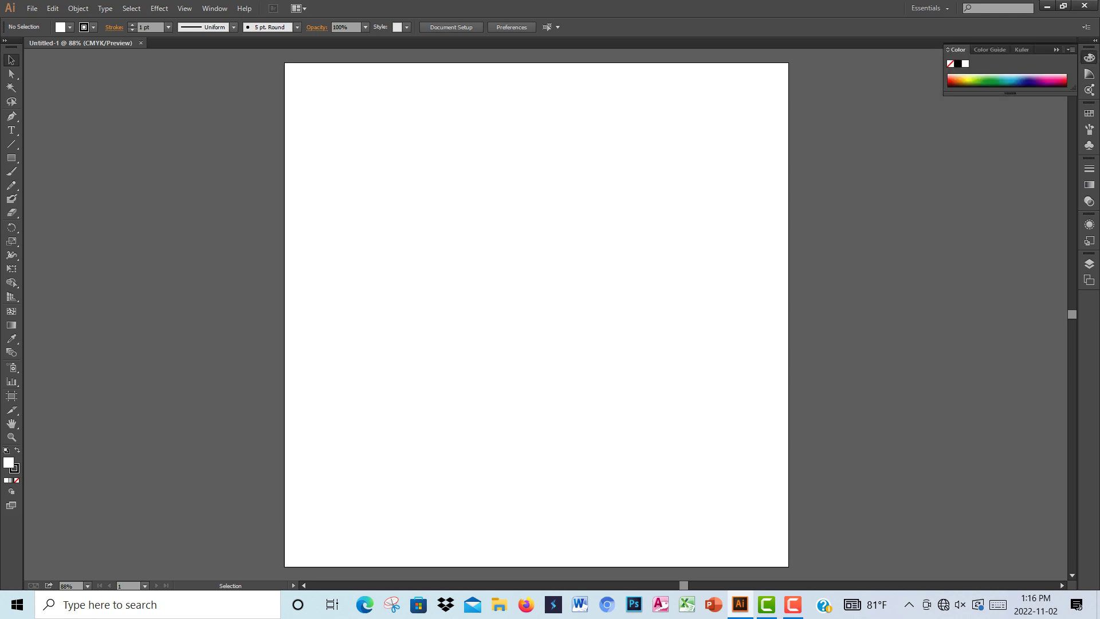
left_click_drag(955, 49, 772, 98)
left_click_drag(963, 50, 789, 152)
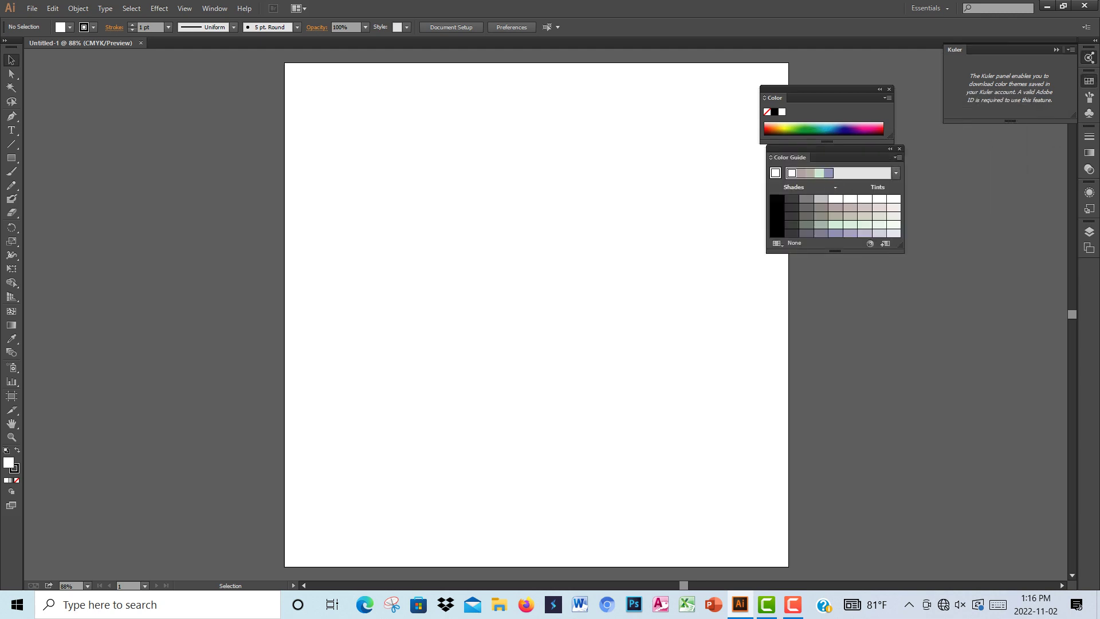
left_click(1089, 80)
mouse_move(954, 73)
left_mouse_down()
mouse_move(917, 155)
mouse_move(782, 255)
left_mouse_up()
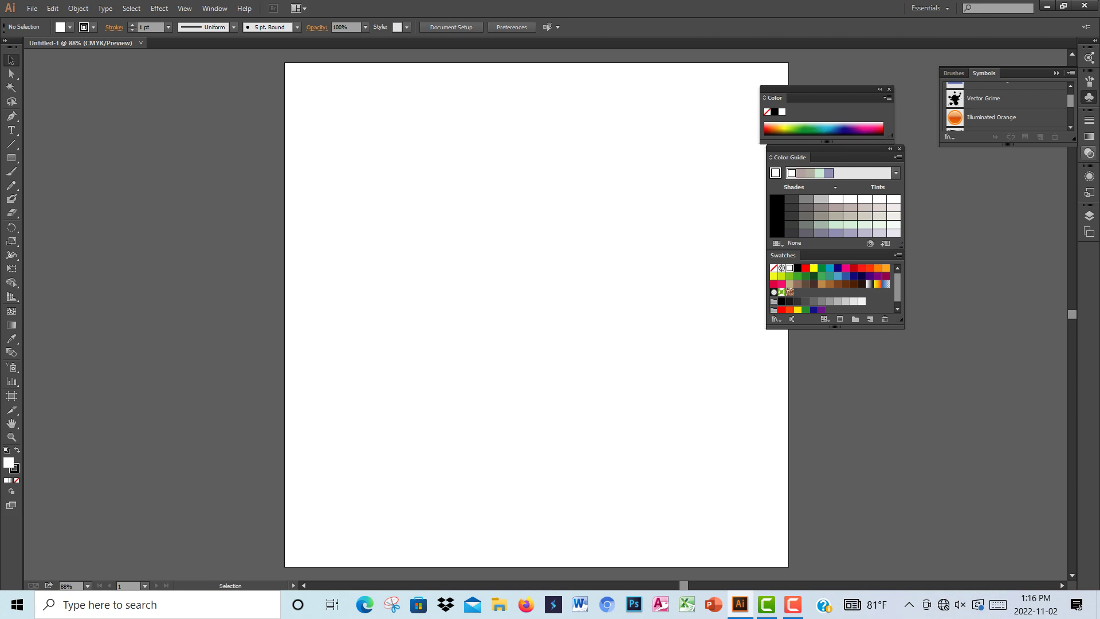
left_click(1089, 136)
mouse_move(976, 112)
left_mouse_down()
mouse_move(888, 319)
mouse_move(786, 331)
left_mouse_up()
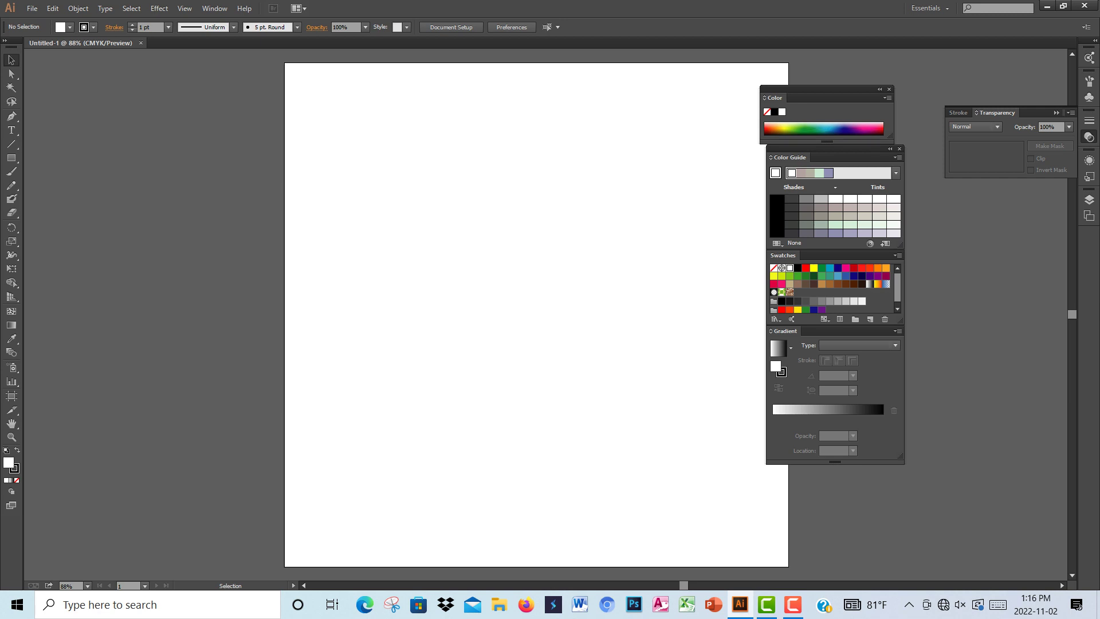
- Float the Transparency panel over the artboard and switch the Tools panel to two columns
mouse_move(997, 112)
left_mouse_down()
mouse_move(882, 182)
mouse_move(630, 101)
left_mouse_up()
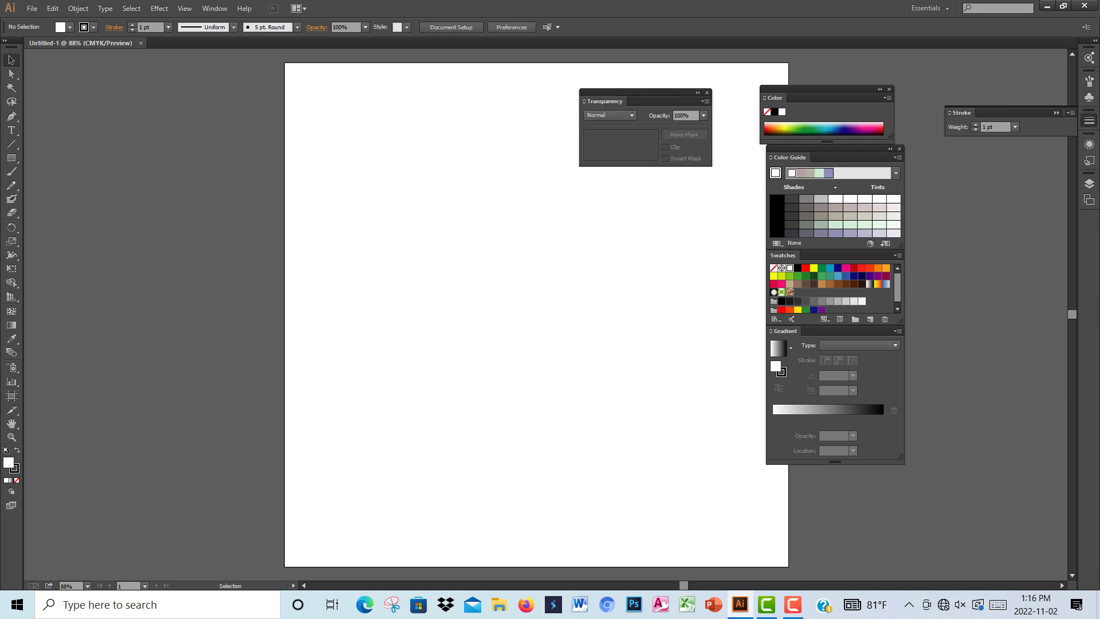
left_click(1056, 112)
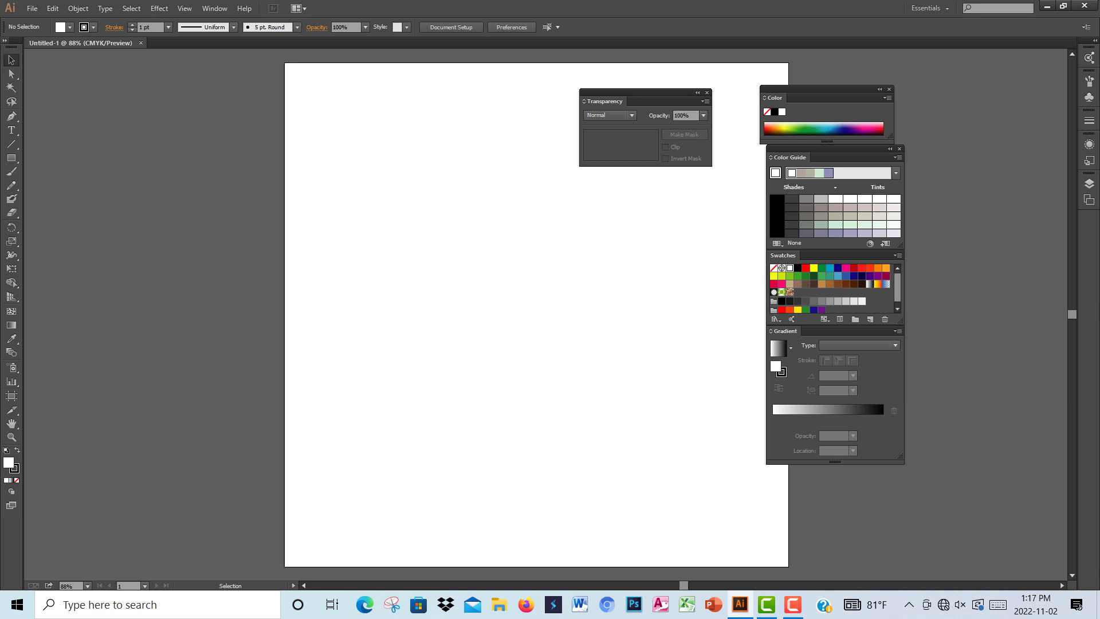
left_click(5, 40)
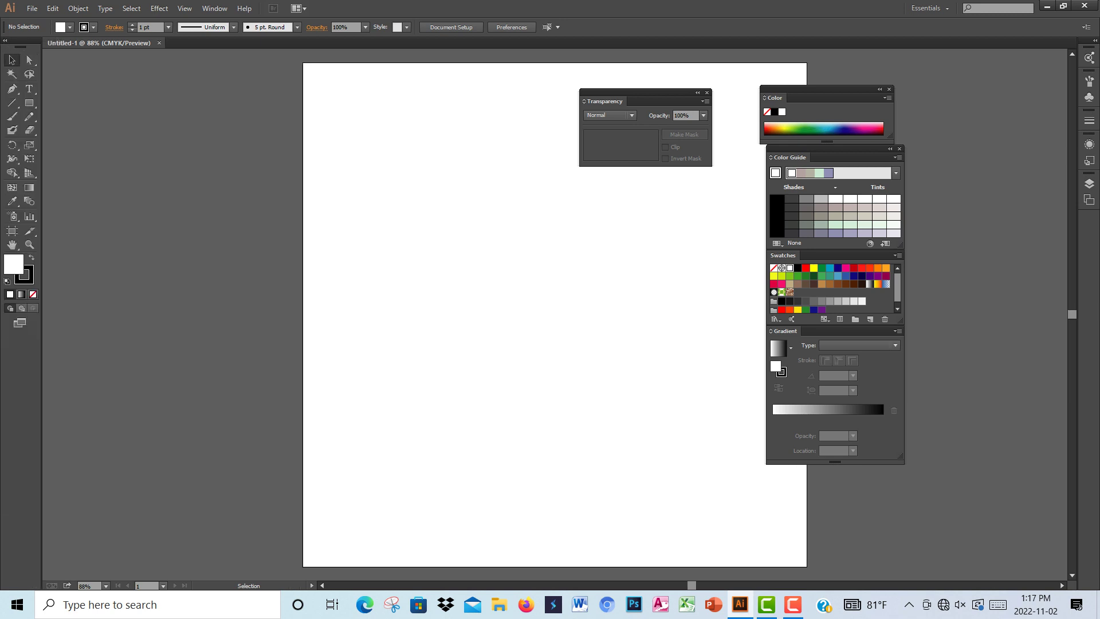
- Attach the Color Guide, Swatches and Gradient stack beneath the Color panel and place the group beside the artboard's right edge
left_click_drag(825, 90, 972, 68)
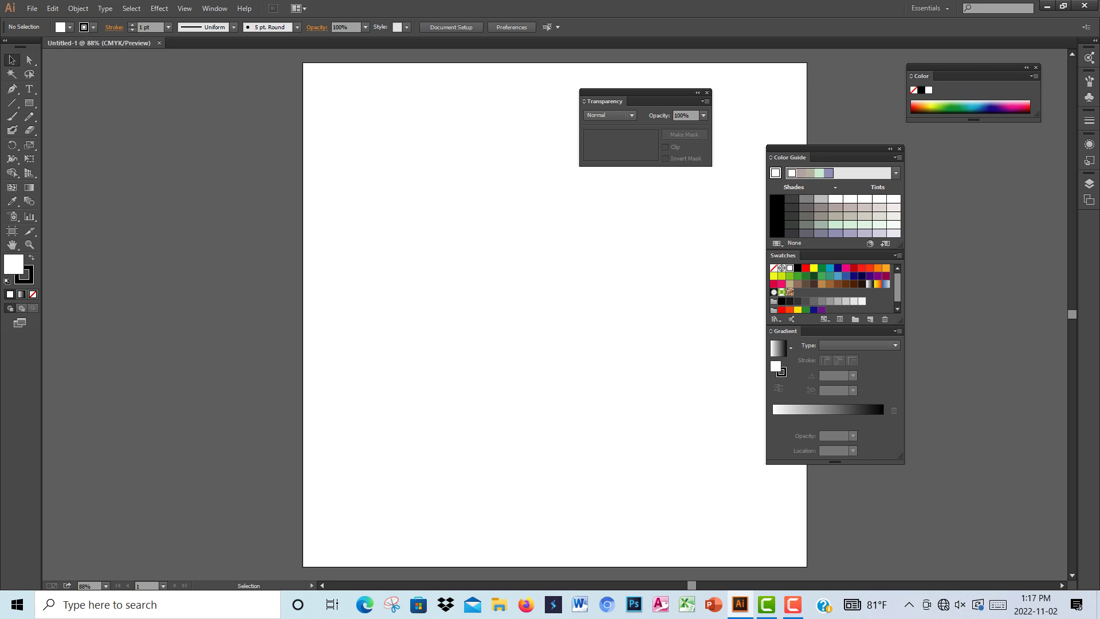
left_click_drag(830, 148, 975, 136)
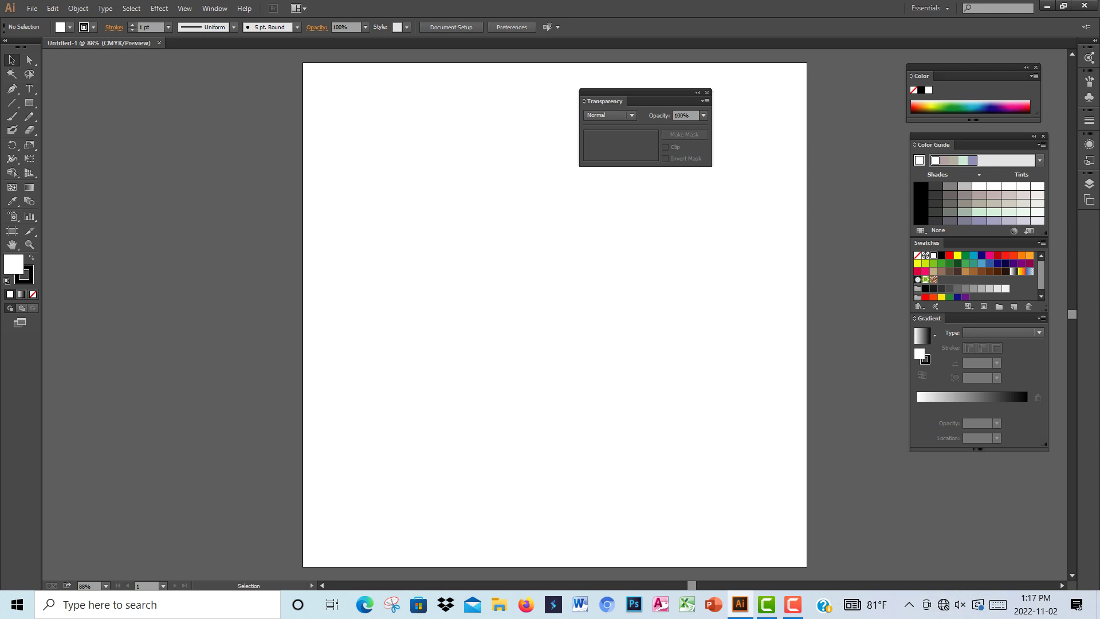
left_click_drag(974, 67, 961, 57)
left_click_drag(974, 136, 958, 109)
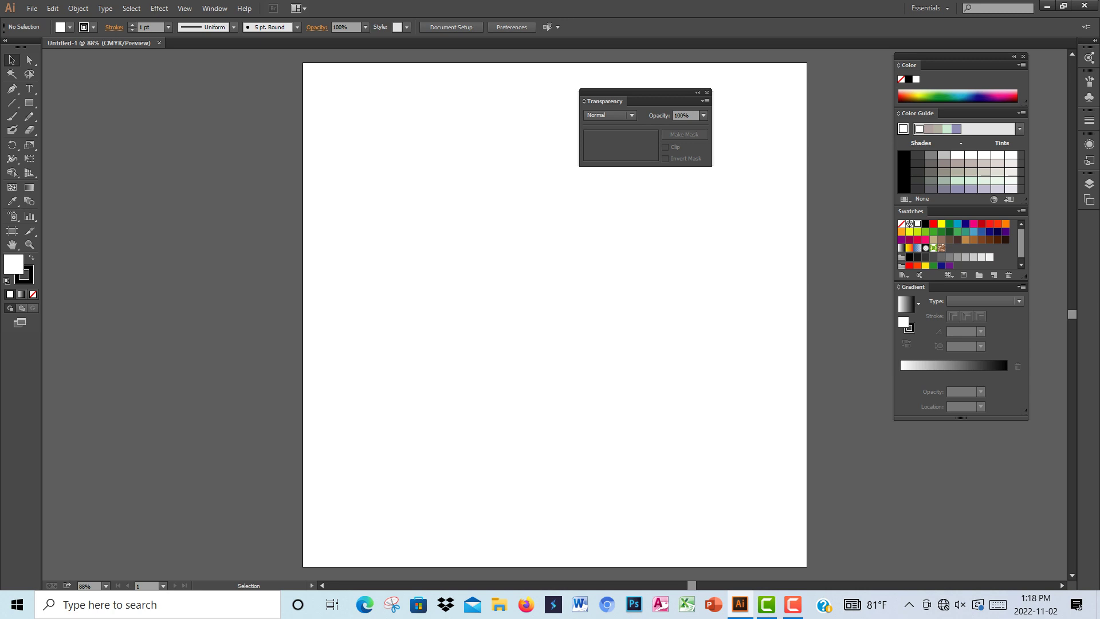
left_click_drag(951, 56, 935, 91)
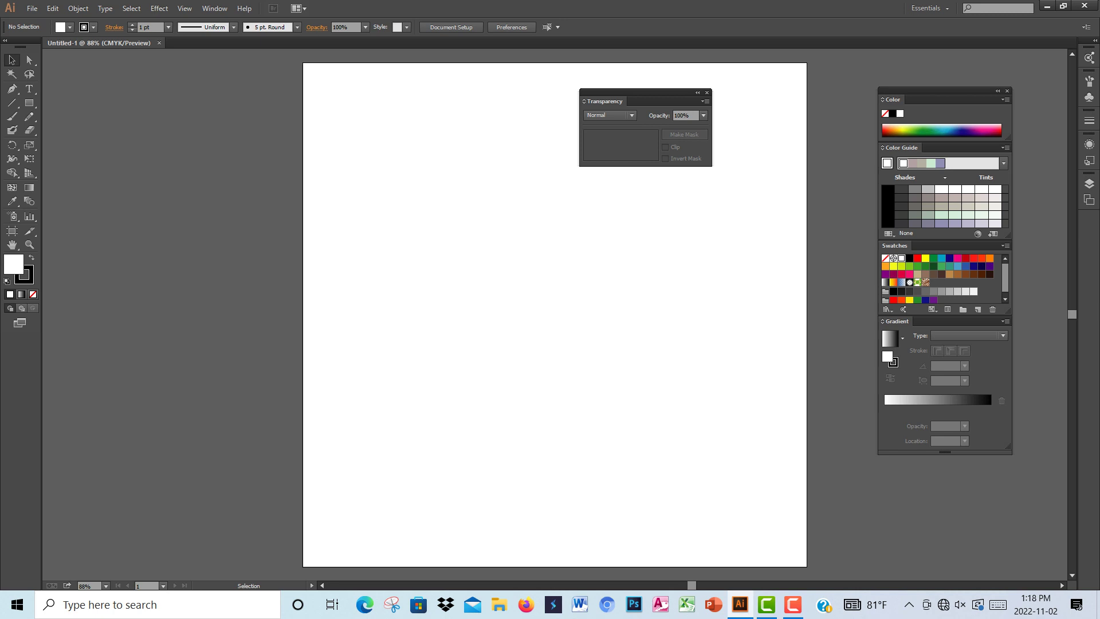
- Attach the Color panel stack beneath the Transparency panel and move the combined group off the artboard to its right
left_click_drag(935, 91, 636, 170)
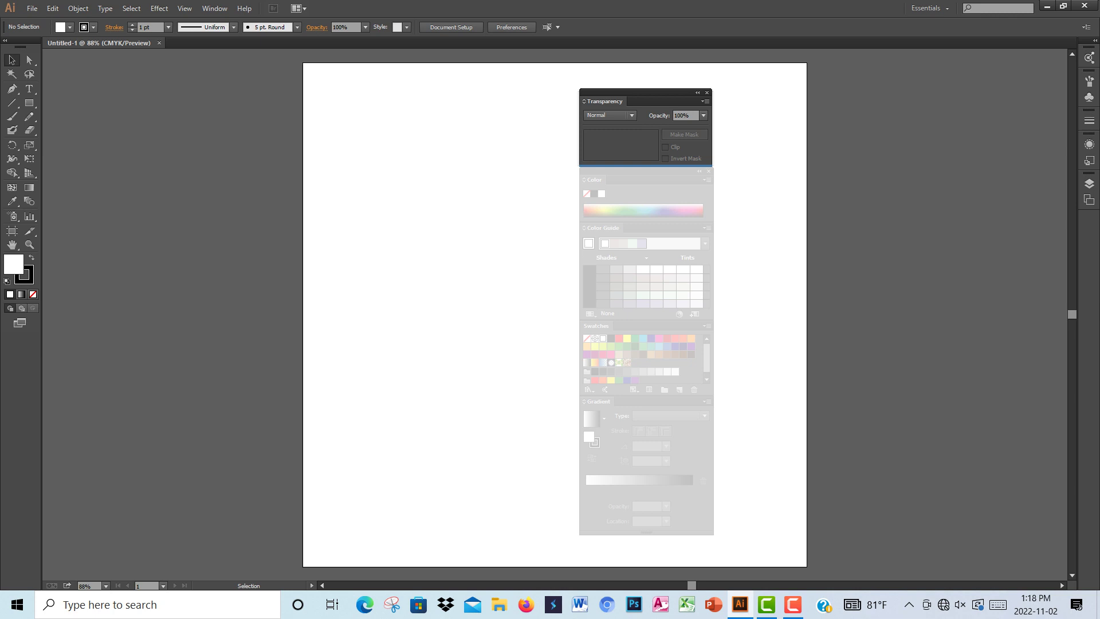
left_click_drag(636, 170, 636, 170)
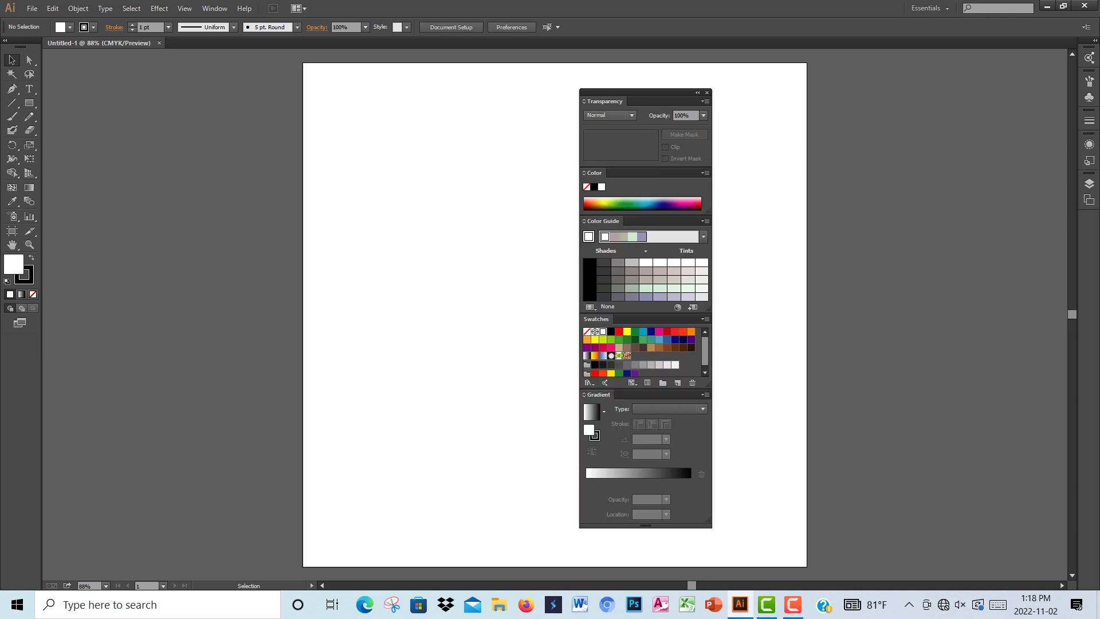
left_click_drag(641, 91, 937, 74)
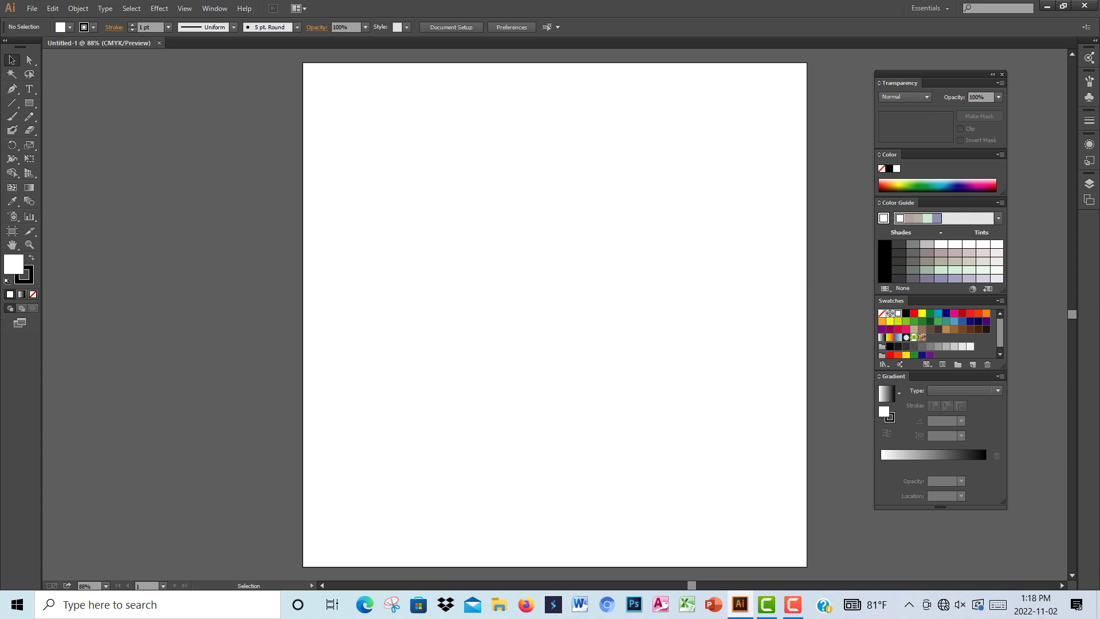
left_click_drag(937, 74, 958, 68)
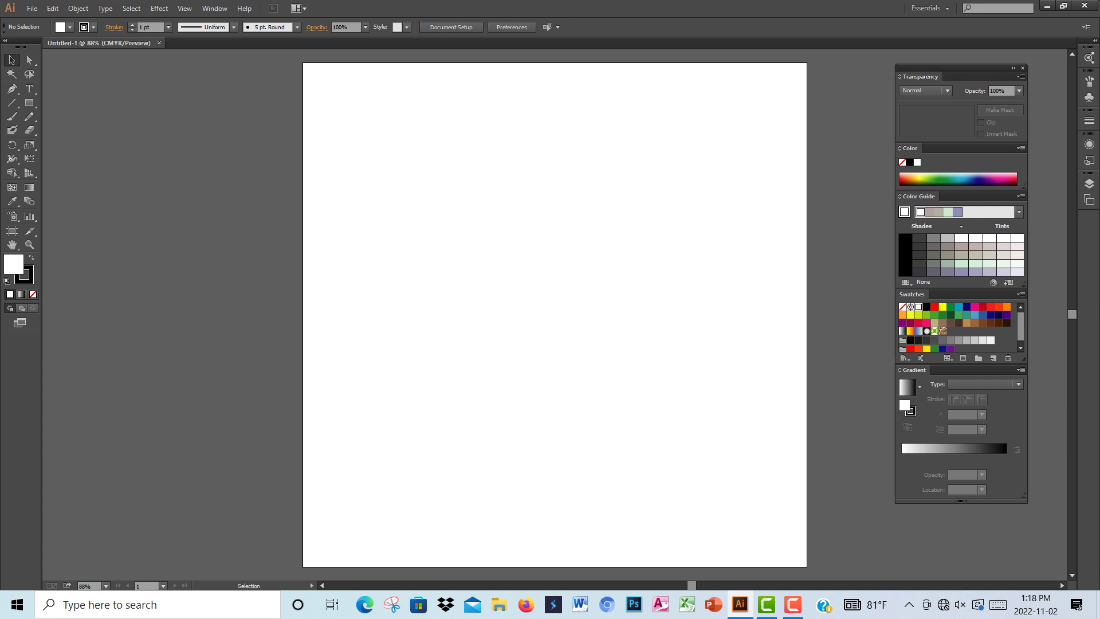
- Save the current panel layout as a new workspace named Color1
left_click(214, 8)
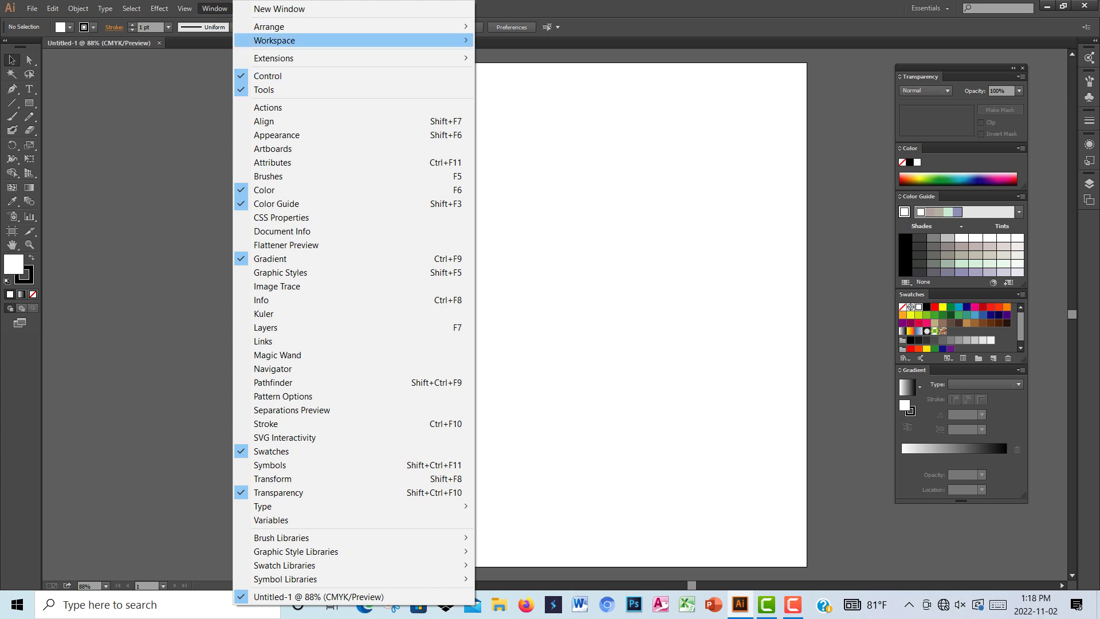
mouse_move(275, 40)
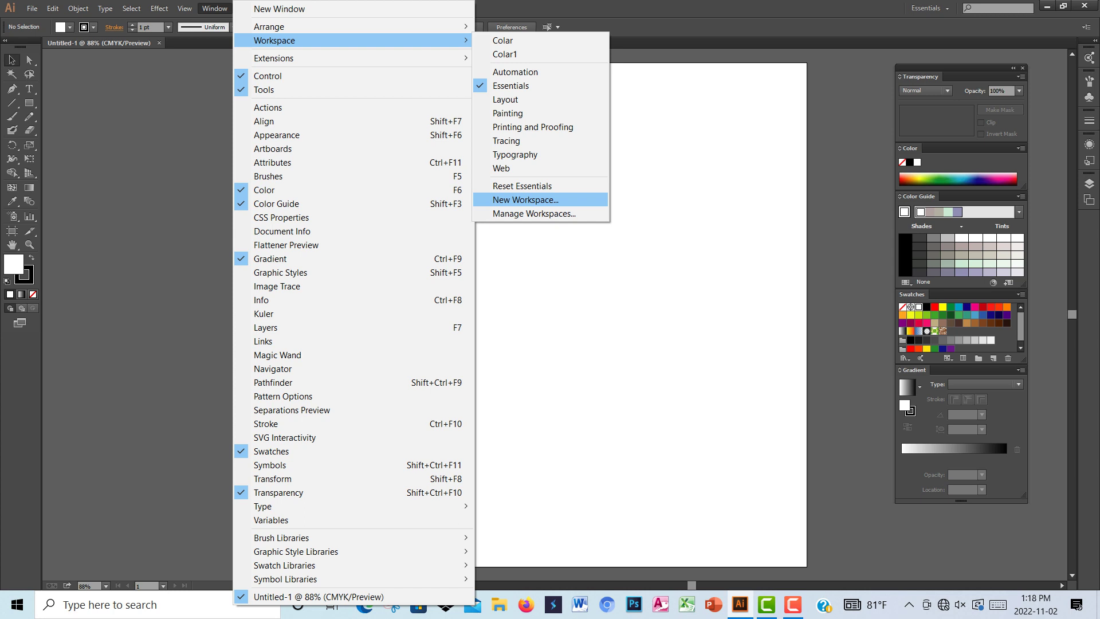
key("Return")
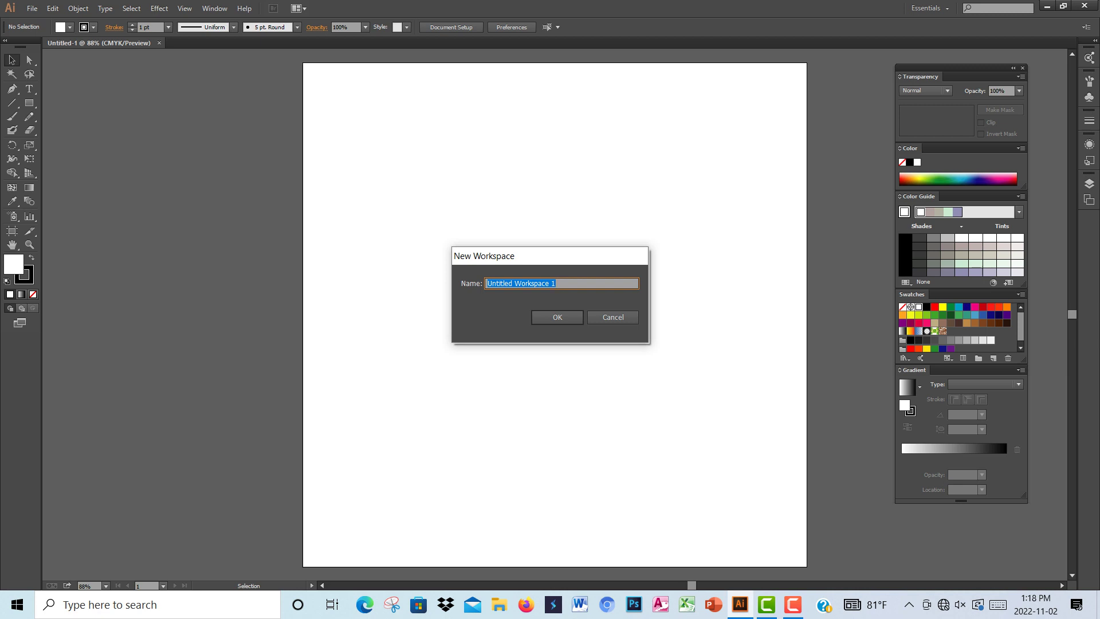
type("Colar1")
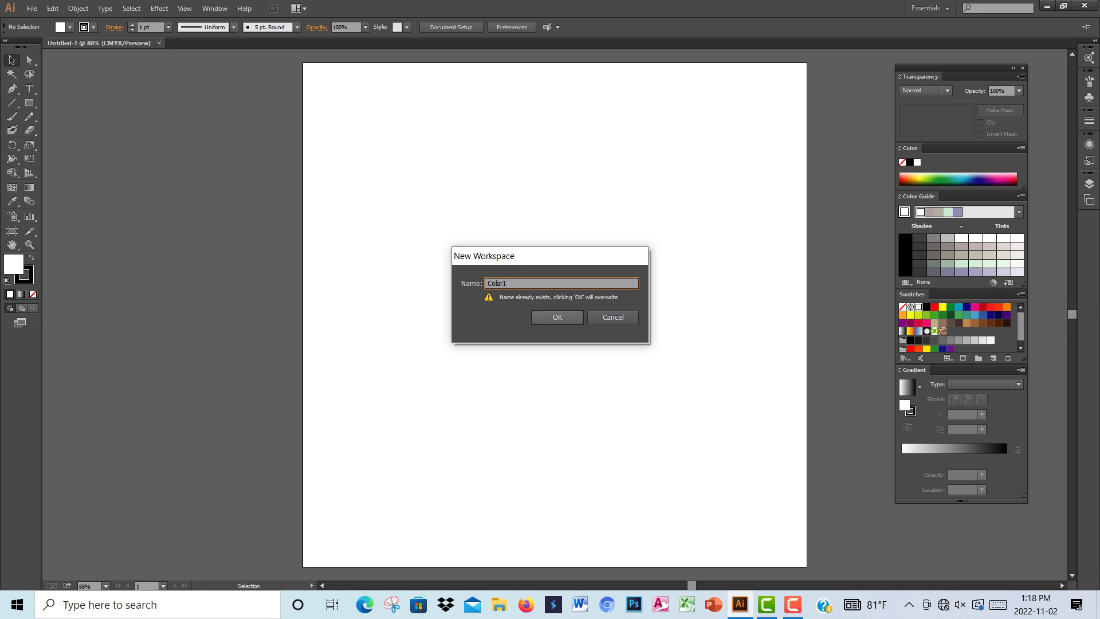
key("BackSpace")
key("BackSpace")
key("BackSpace")
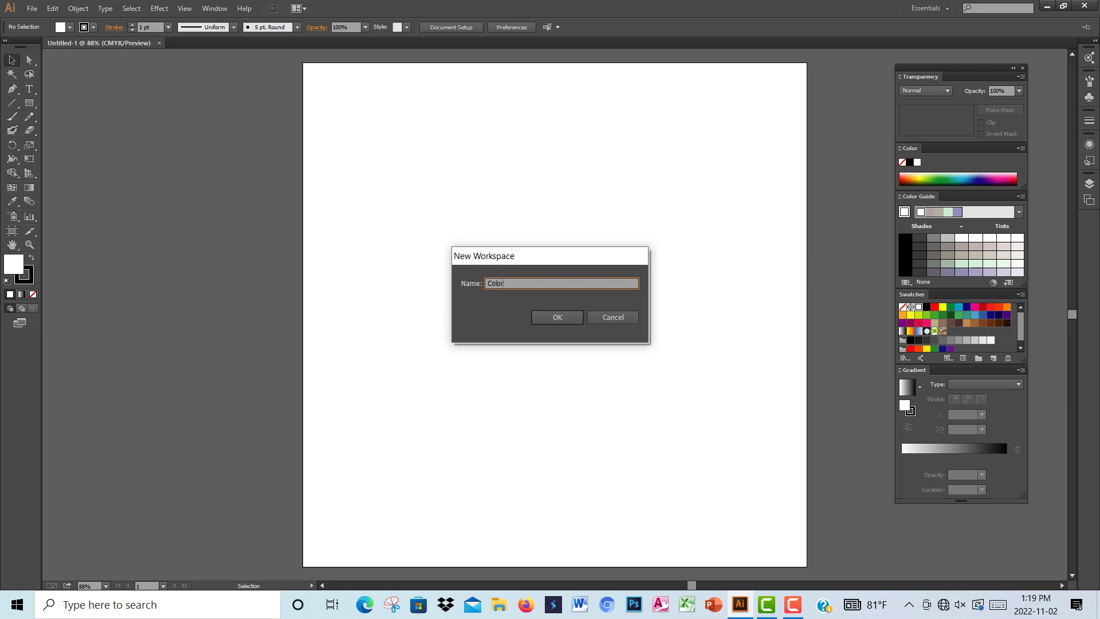
type("1")
key("Return")
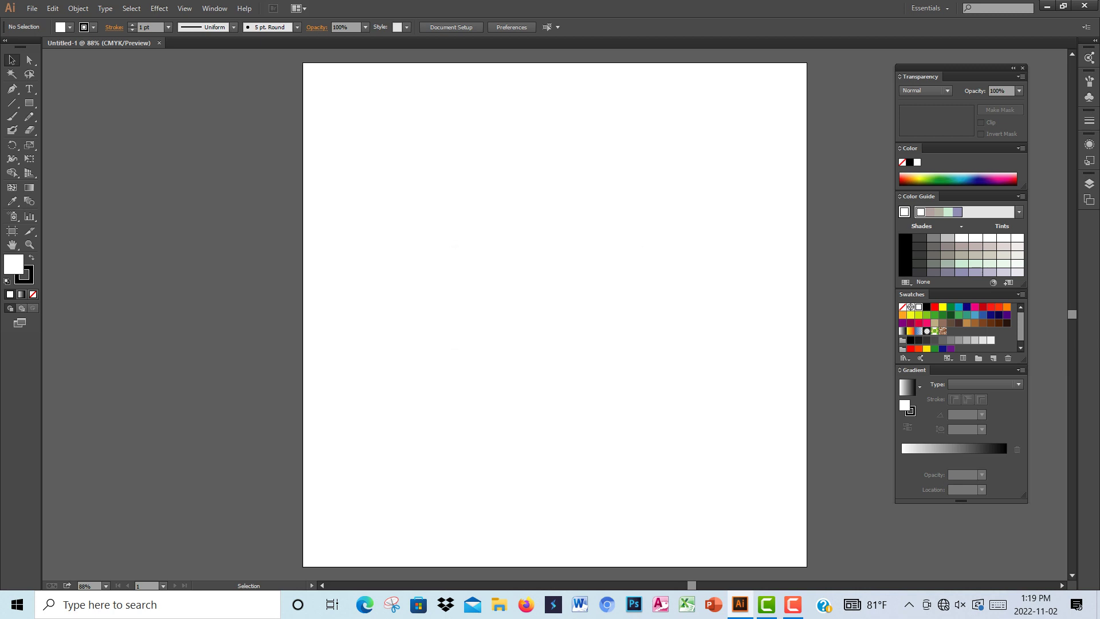
- Reset the Color1 workspace to its saved layout
left_click(215, 8)
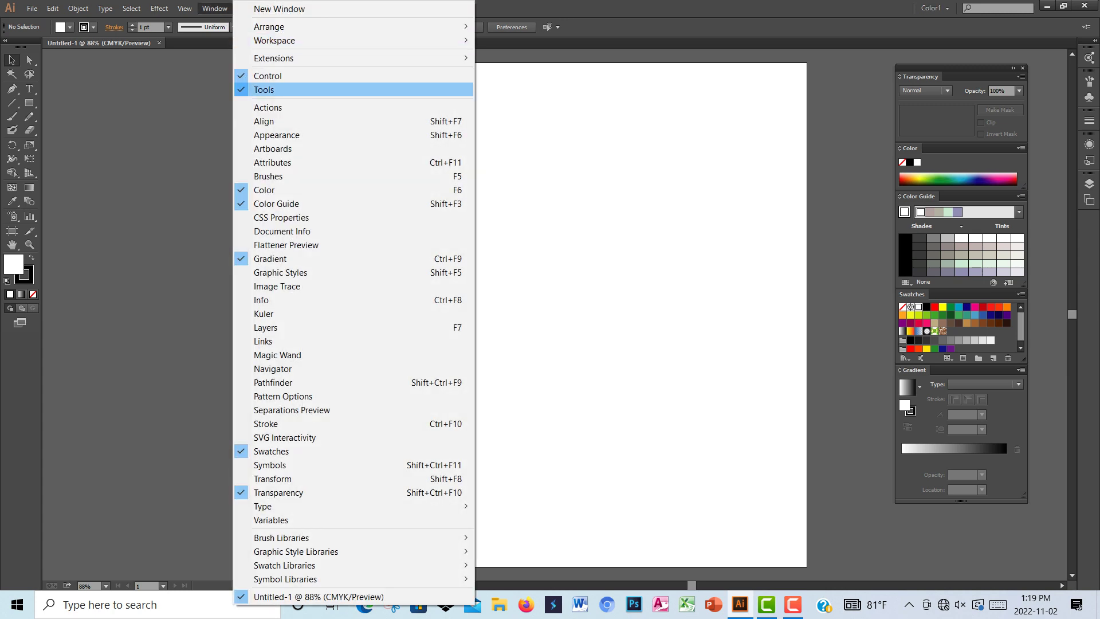
mouse_move(275, 40)
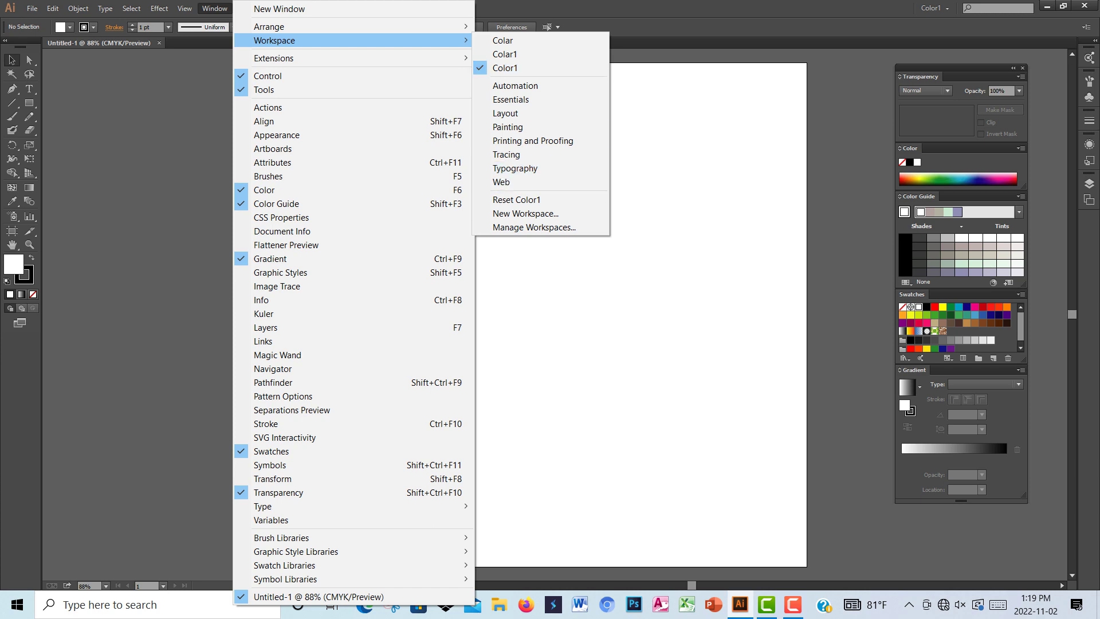
left_click(516, 199)
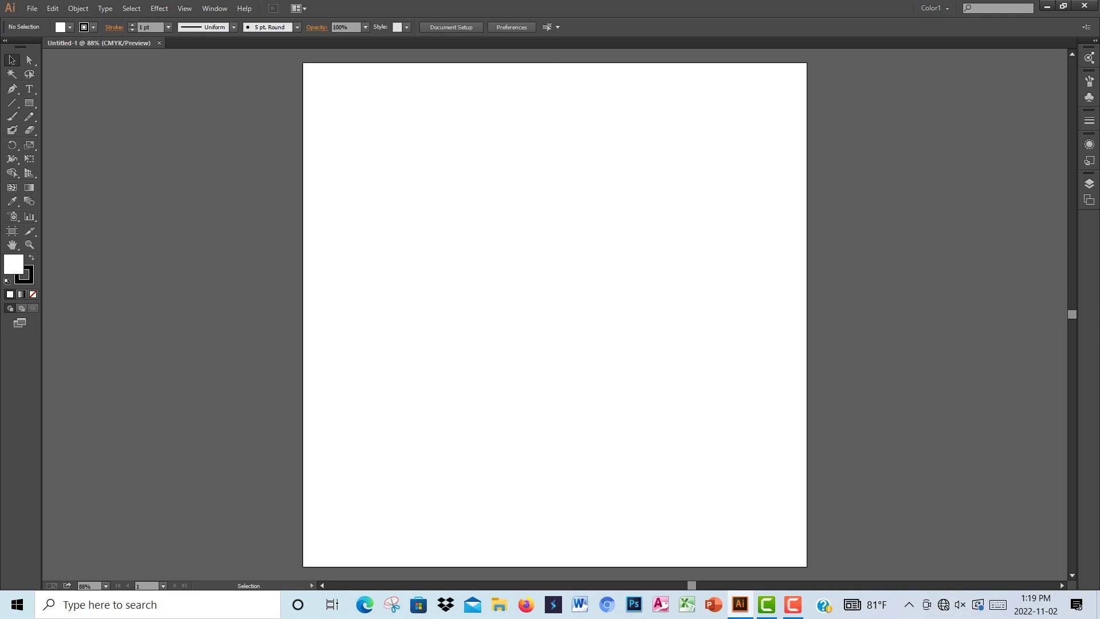
- Switch to the Essentials workspace and reset it to its default layout
left_click(934, 8)
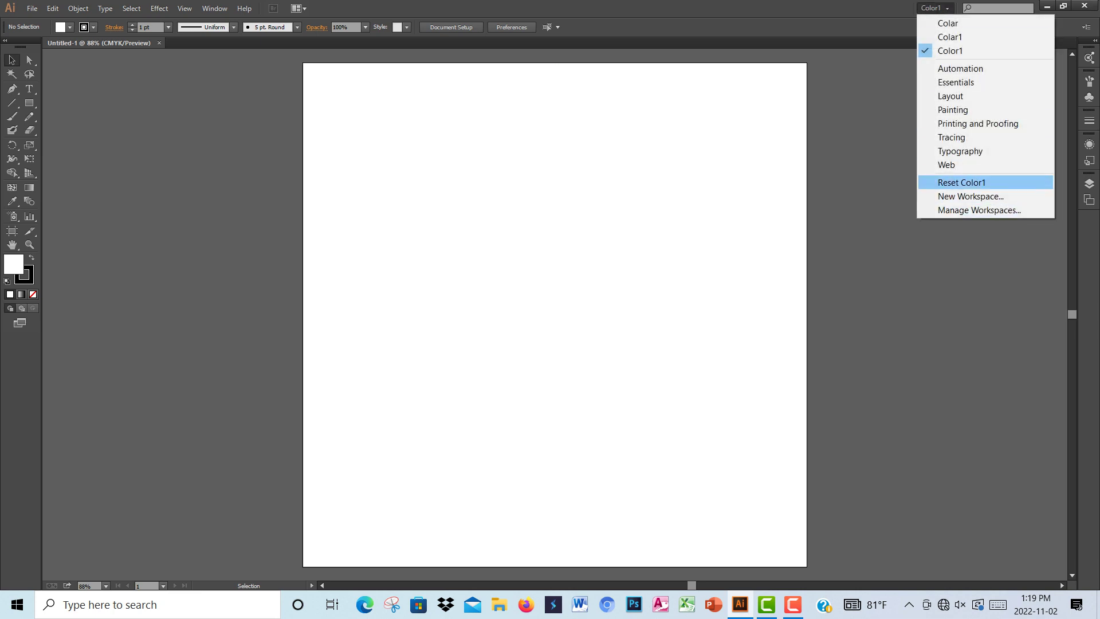
left_click(956, 82)
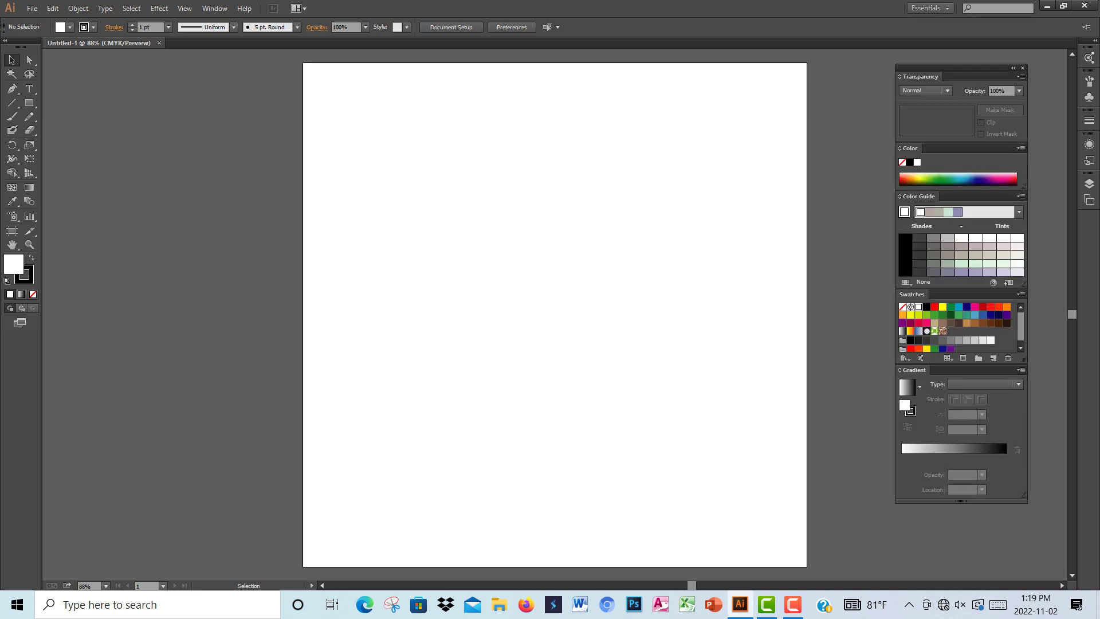
left_click(929, 8)
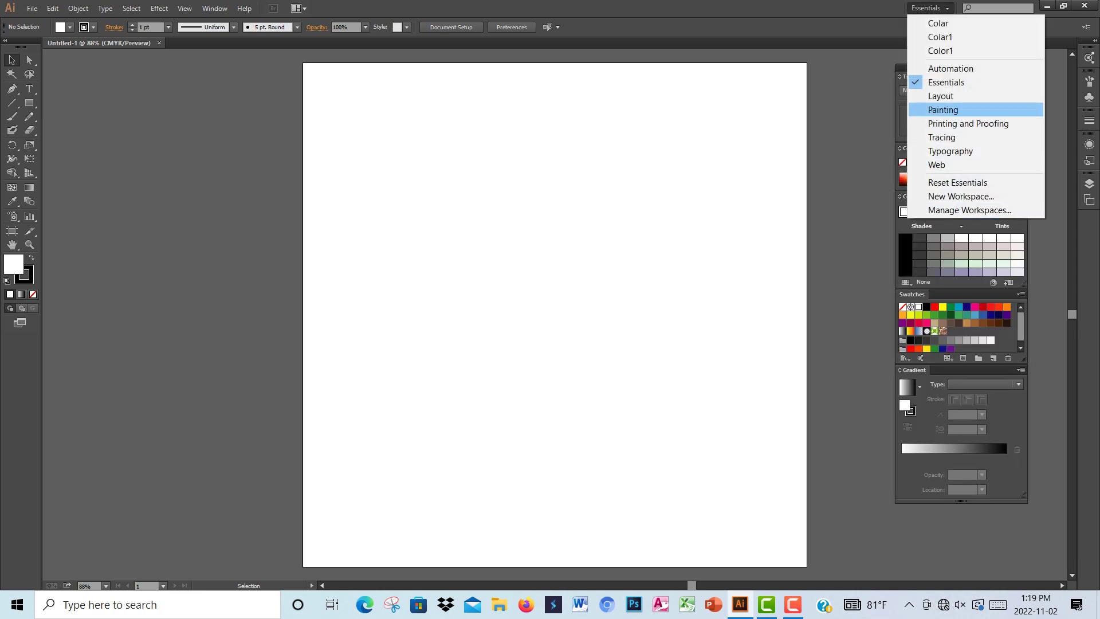
left_click(957, 182)
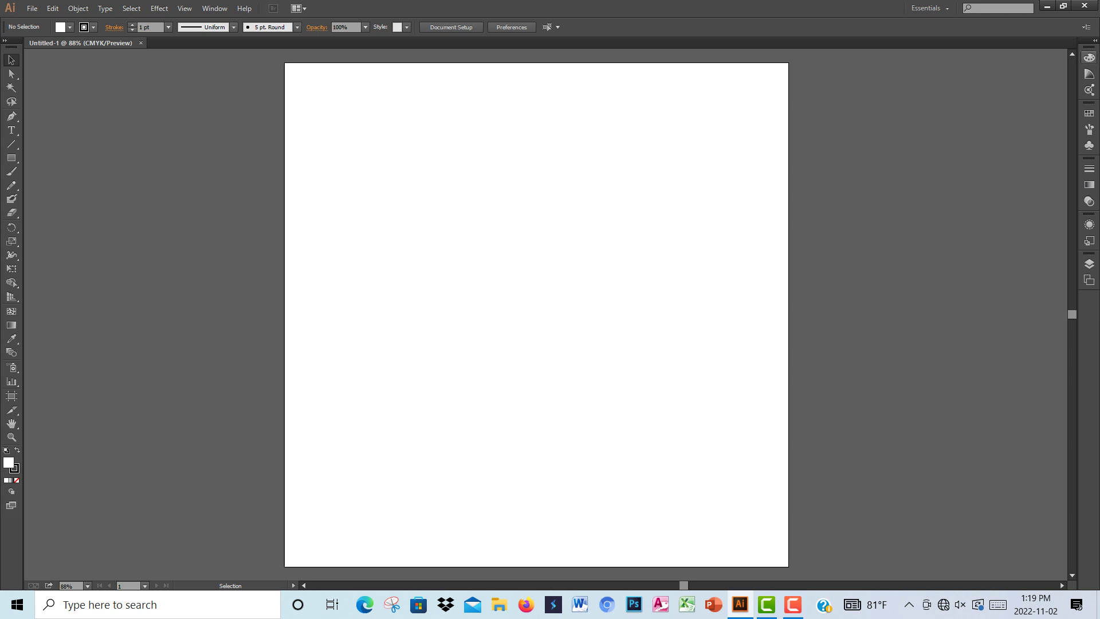
- Detach the Color and Swatches panels from the dock in the Essentials workspace and close both
left_click_drag(1089, 58, 973, 73)
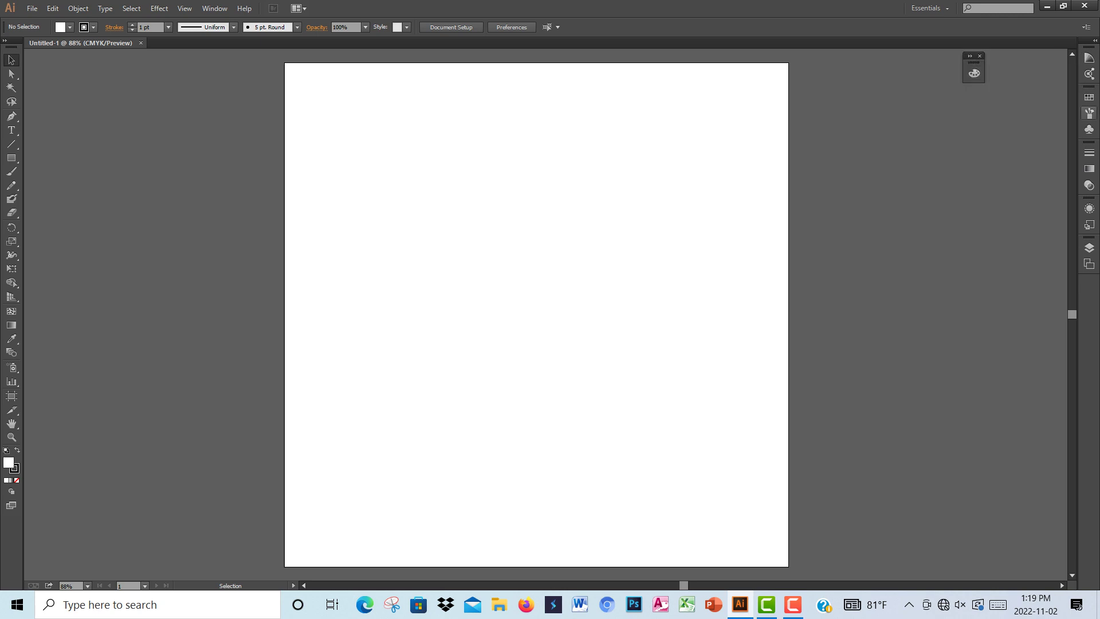
left_click_drag(1089, 97, 944, 144)
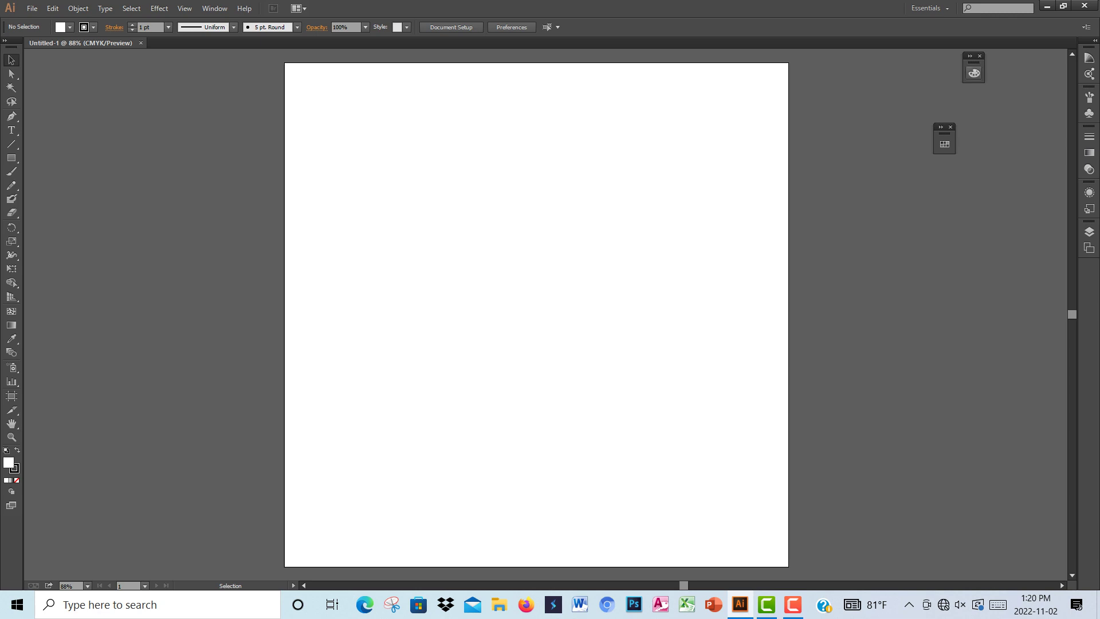
left_click(980, 55)
left_click(950, 127)
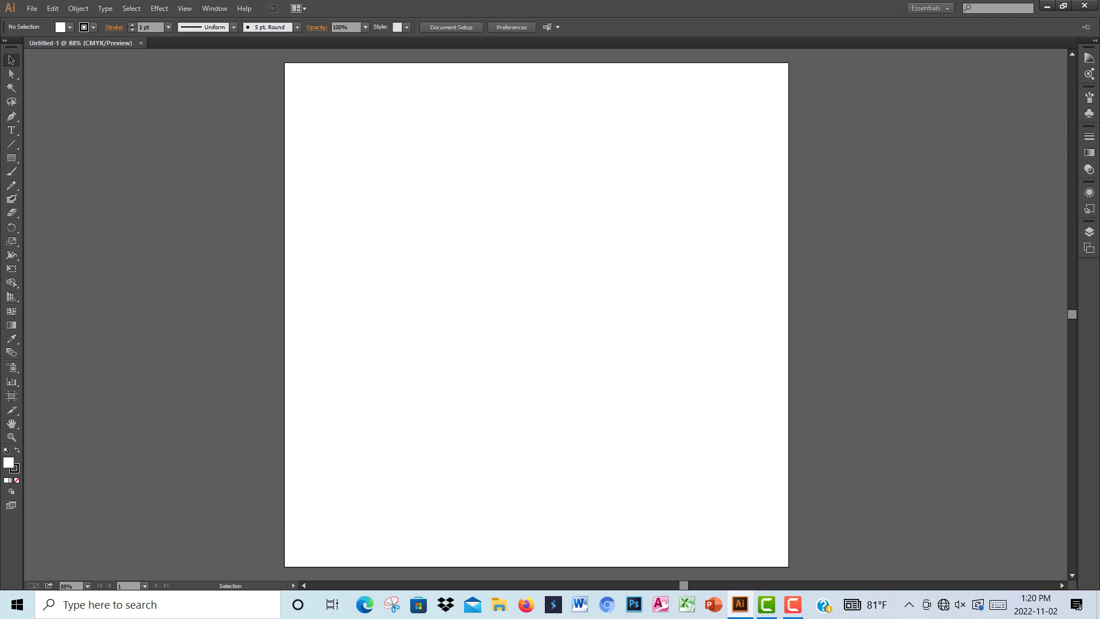
- Switch to the Colar1 workspace and shift its Color, Swatches and Gradient panel group slightly toward the artboard
left_click(930, 8)
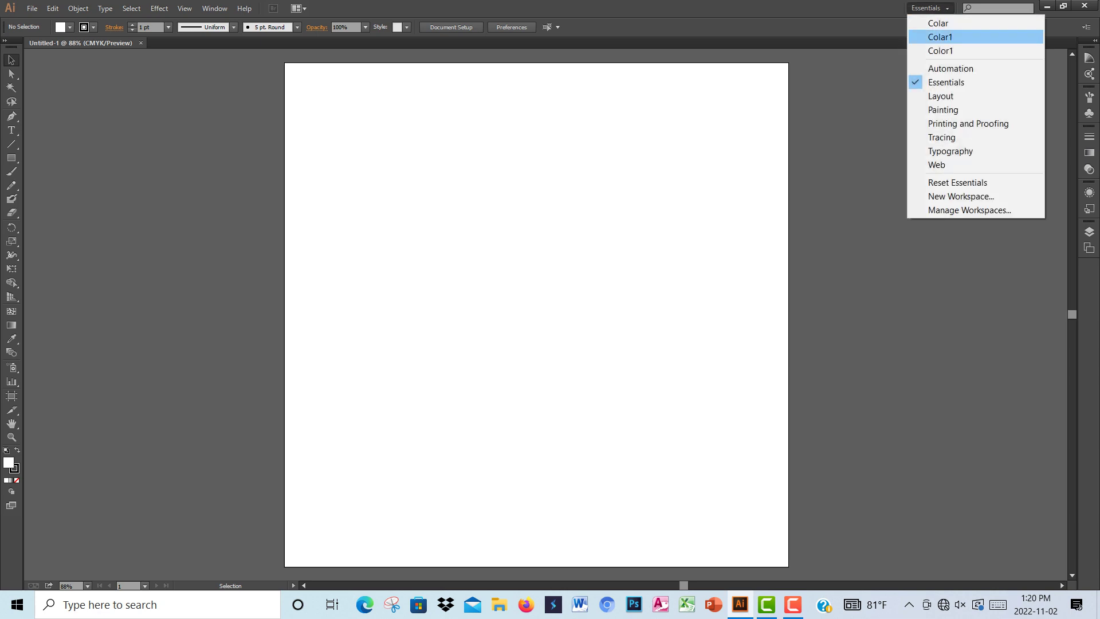
left_click(939, 37)
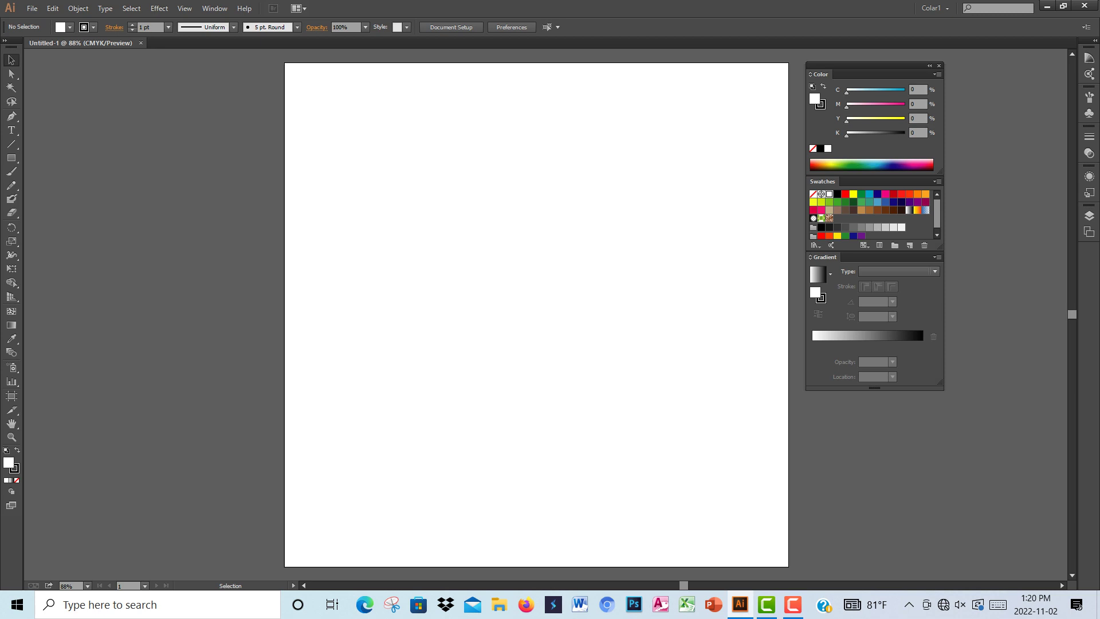
mouse_move(877, 65)
left_mouse_down()
mouse_move(927, 82)
mouse_move(895, 82)
mouse_move(870, 64)
left_mouse_up()
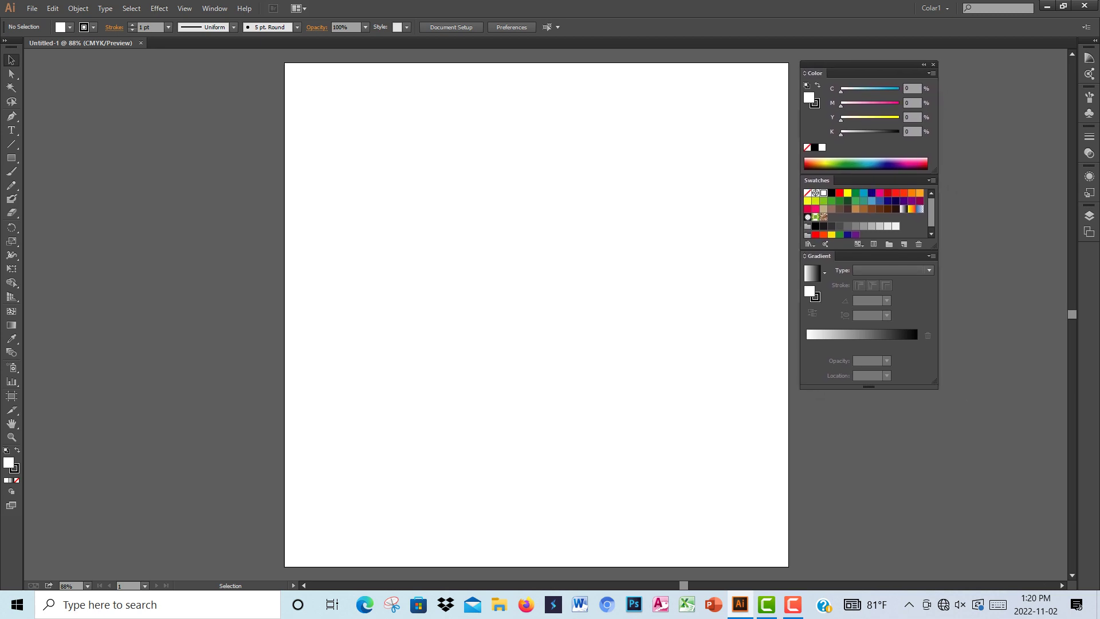
- Switch to the Color1 workspace and return to the Colar1 workspace
left_click(934, 8)
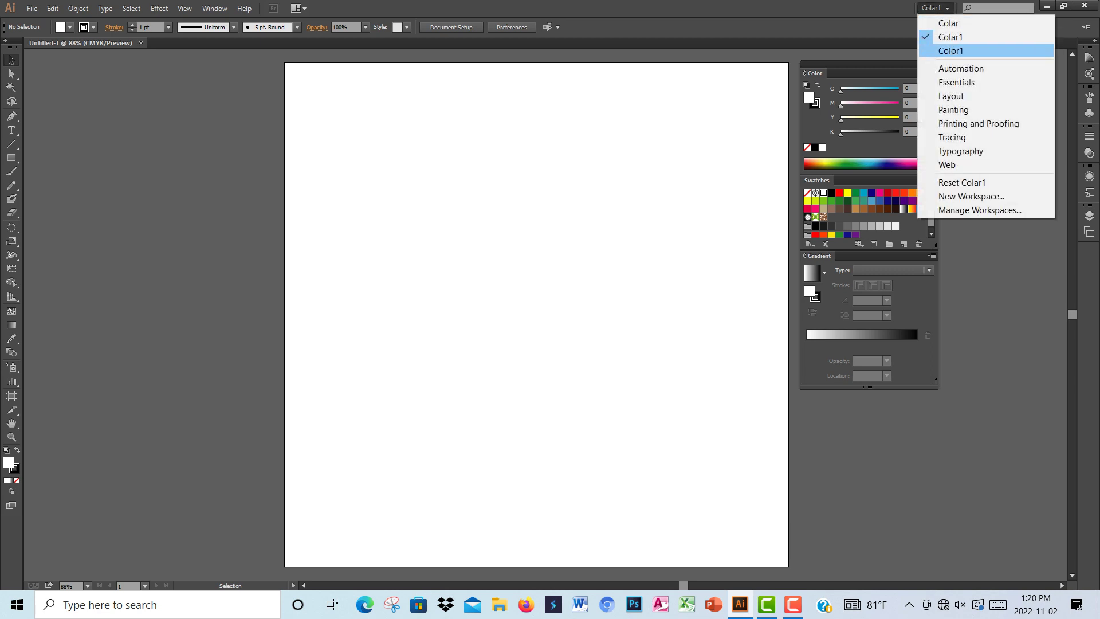
key("Escape")
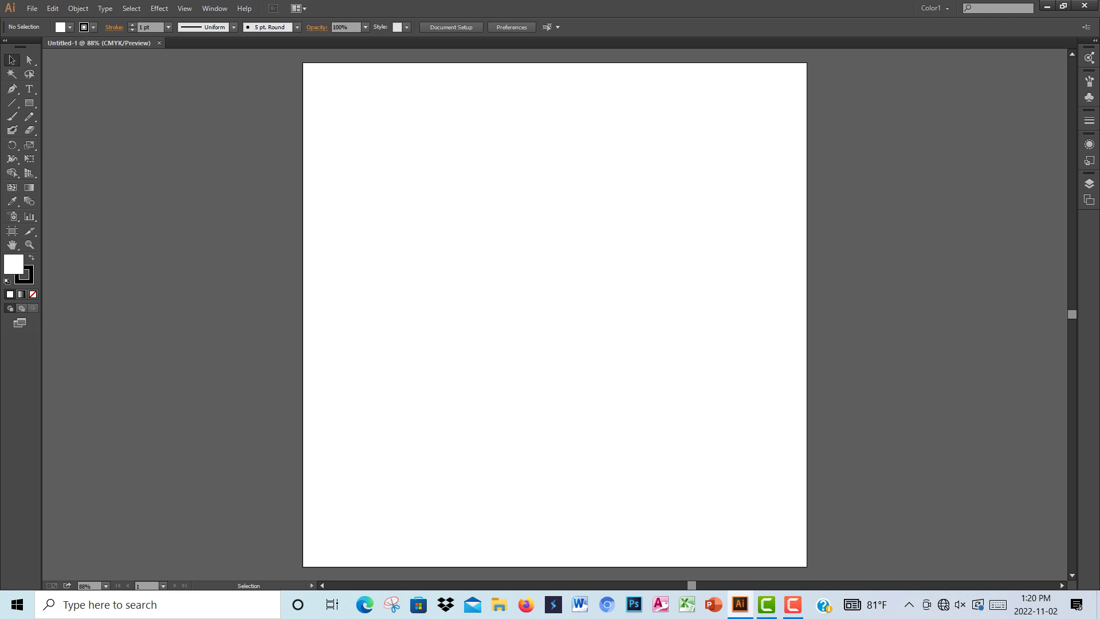
left_click(934, 8)
left_click(931, 37)
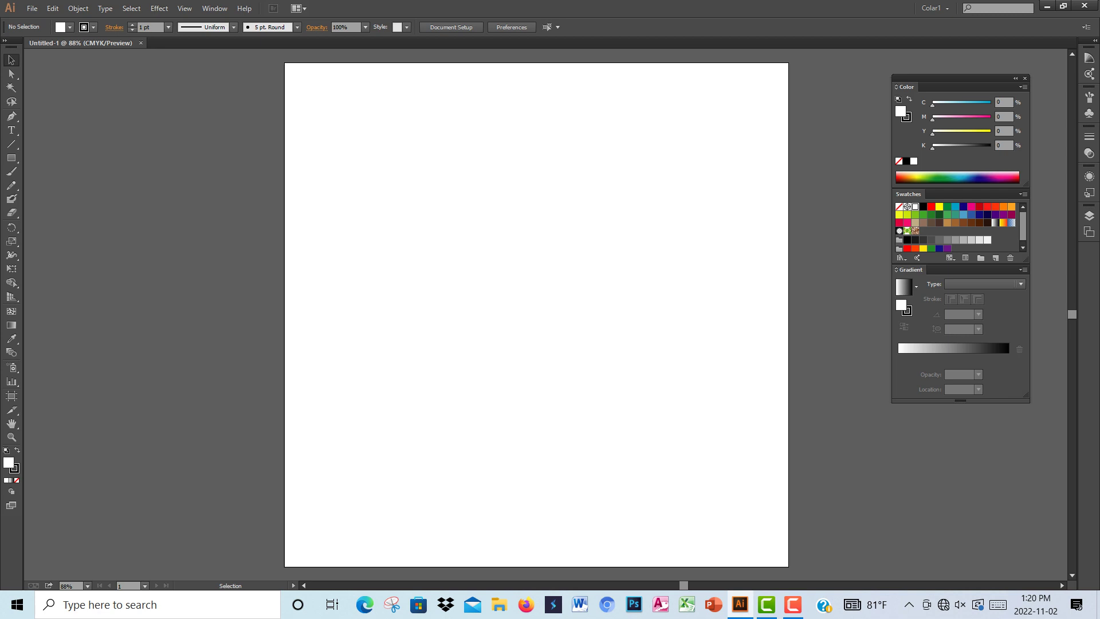
- Expand the Tools panel to two columns and draw a rectangle about 507 by 378 px in the artboard's upper half
left_click(5, 39)
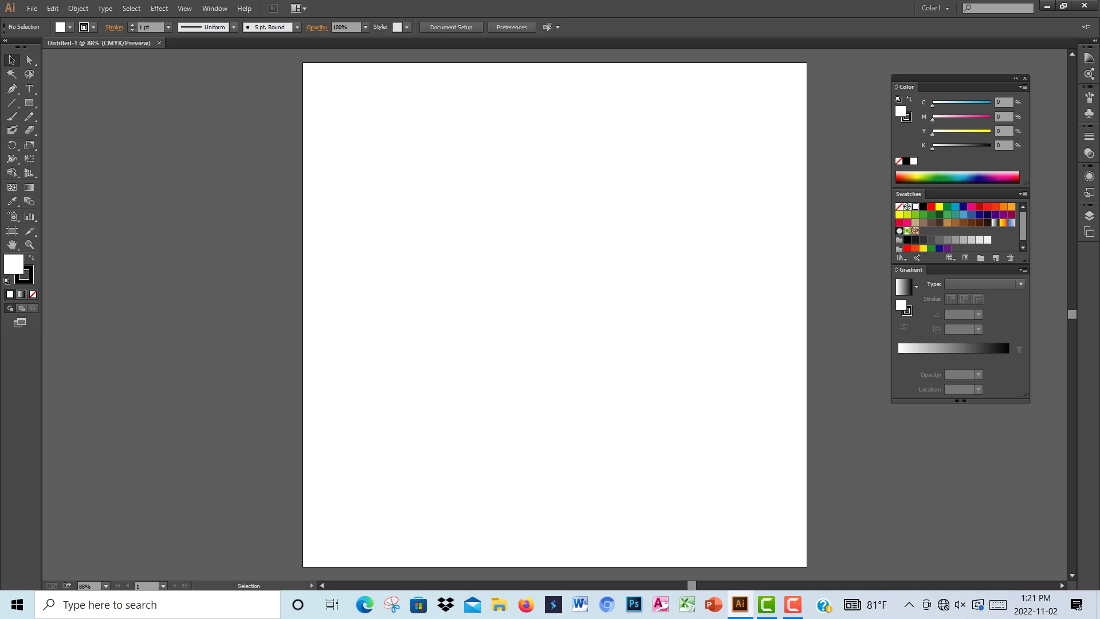
left_click(29, 102)
left_click_drag(416, 134, 671, 325)
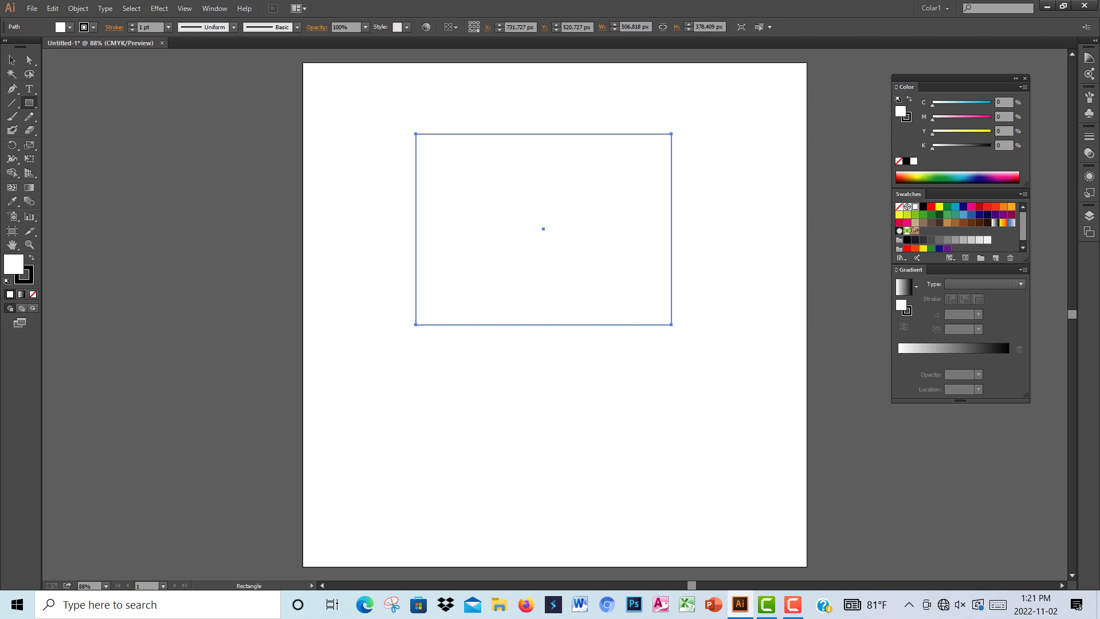
- Open the Color Picker for the rectangle's fill, move it aside, and turn Only Web Colors on and off again
double_click(15, 265)
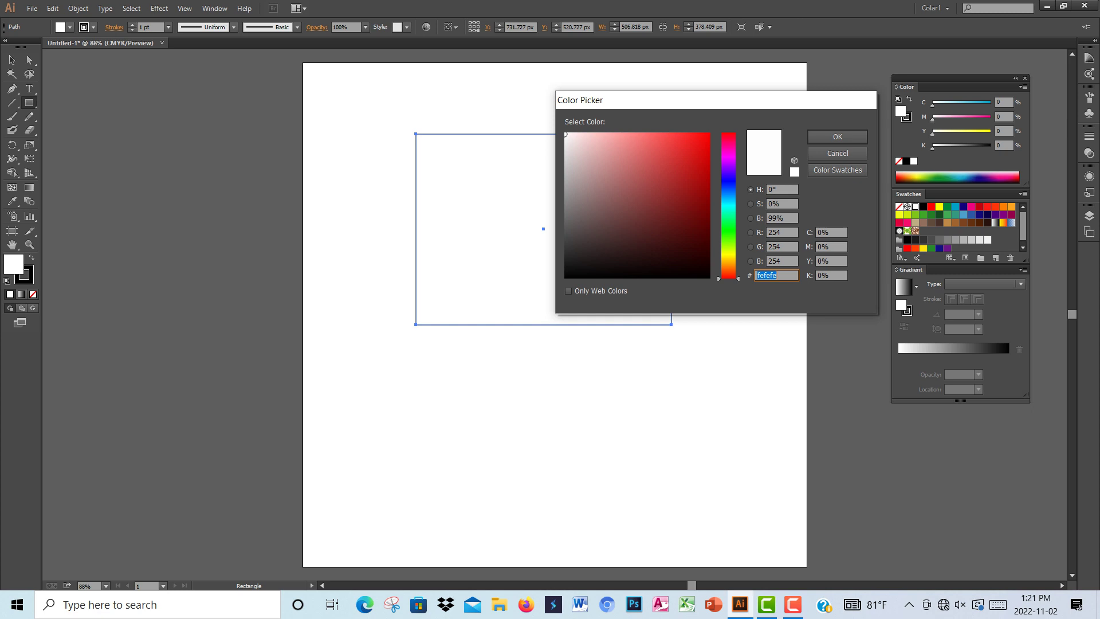
left_click_drag(630, 100, 306, 104)
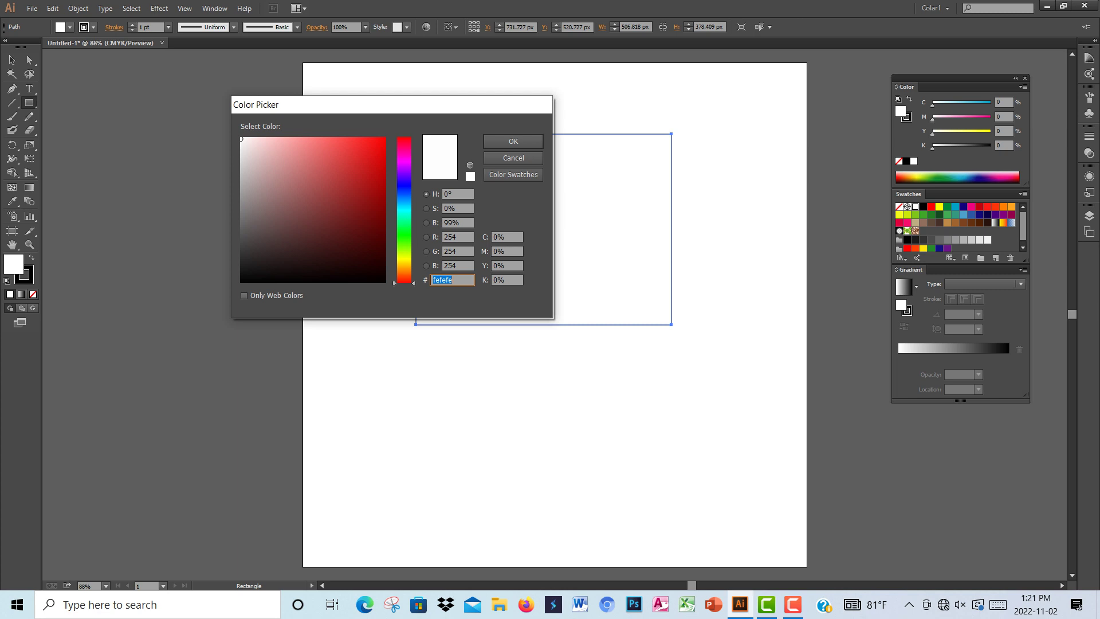
left_click(244, 295)
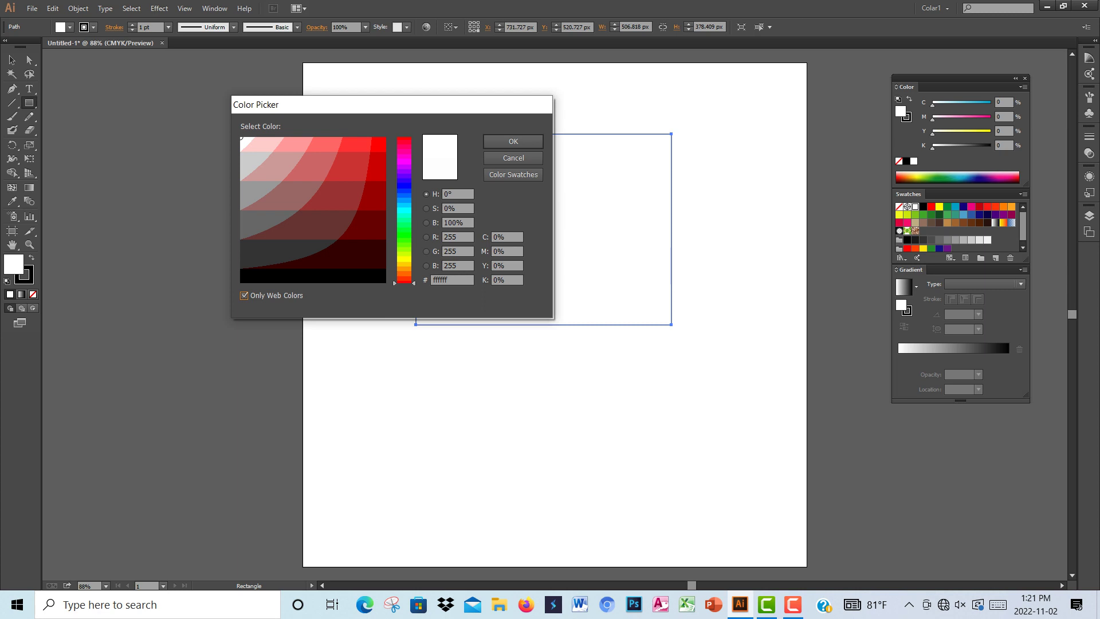
left_click(244, 295)
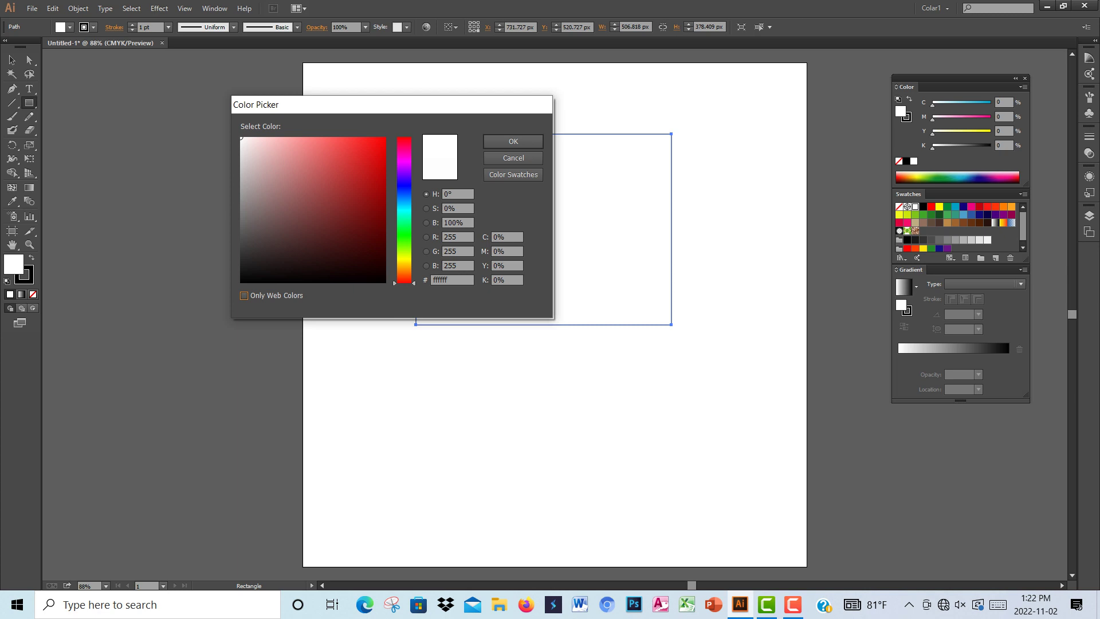
- Try several reds for the fill in the Color Picker: bright f90606, very dark 440303 and dark 6d0606
left_click(383, 141)
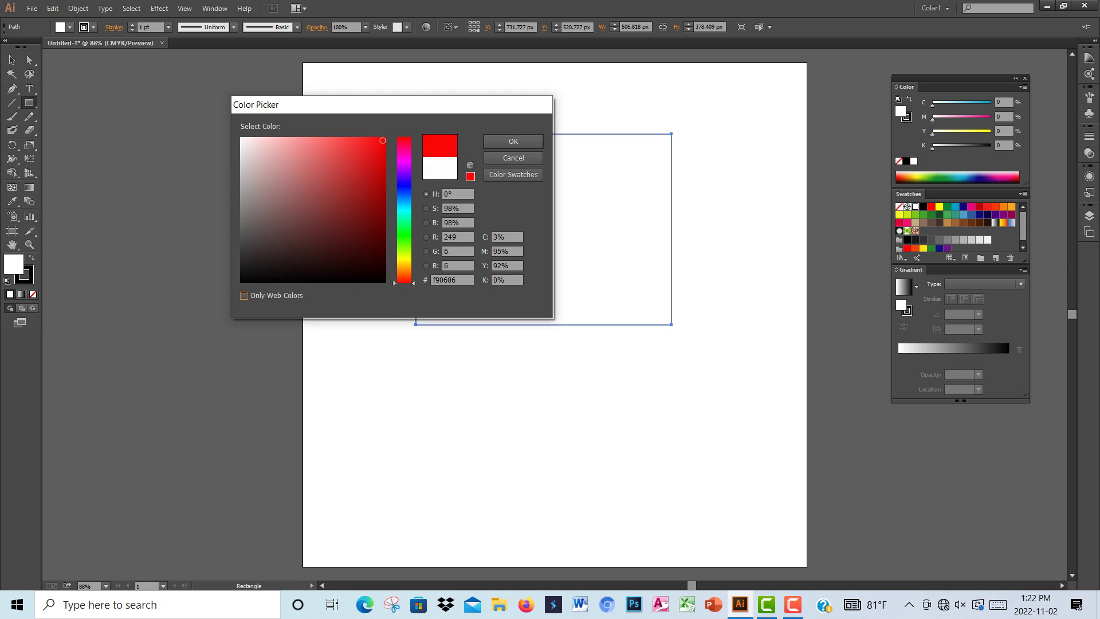
left_click(379, 244)
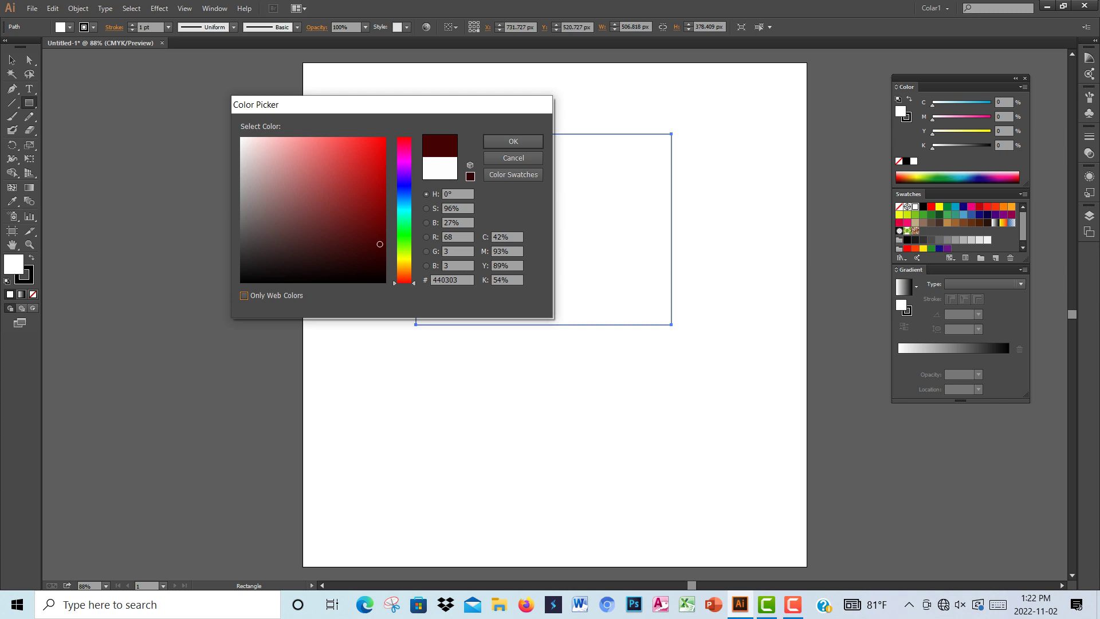
left_click_drag(379, 244, 378, 221)
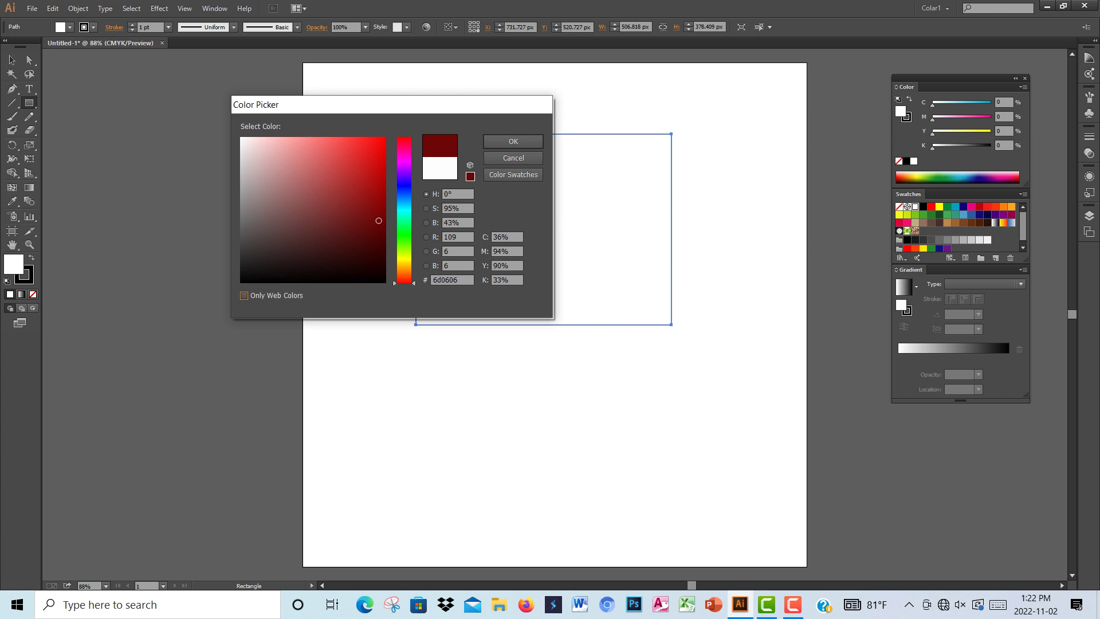
- Try the web-safe red cc0000, and set the rectangle's fill to the red ef0f0f with Only Web Colors off
left_click(244, 296)
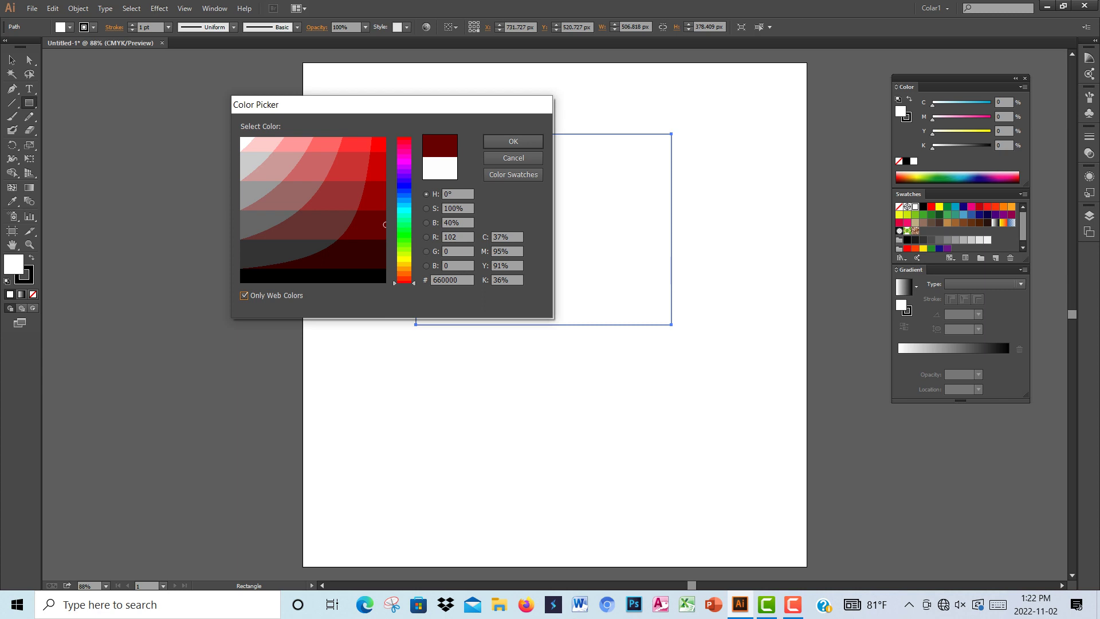
mouse_move(385, 225)
left_mouse_down()
mouse_move(373, 199)
mouse_move(377, 153)
left_mouse_up()
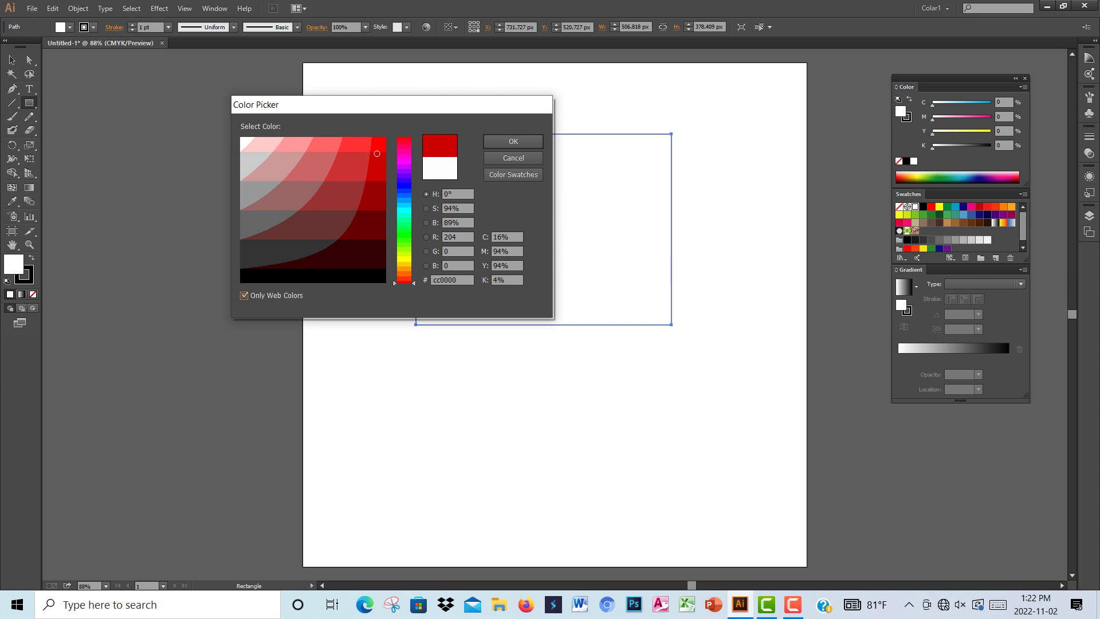
left_click(244, 295)
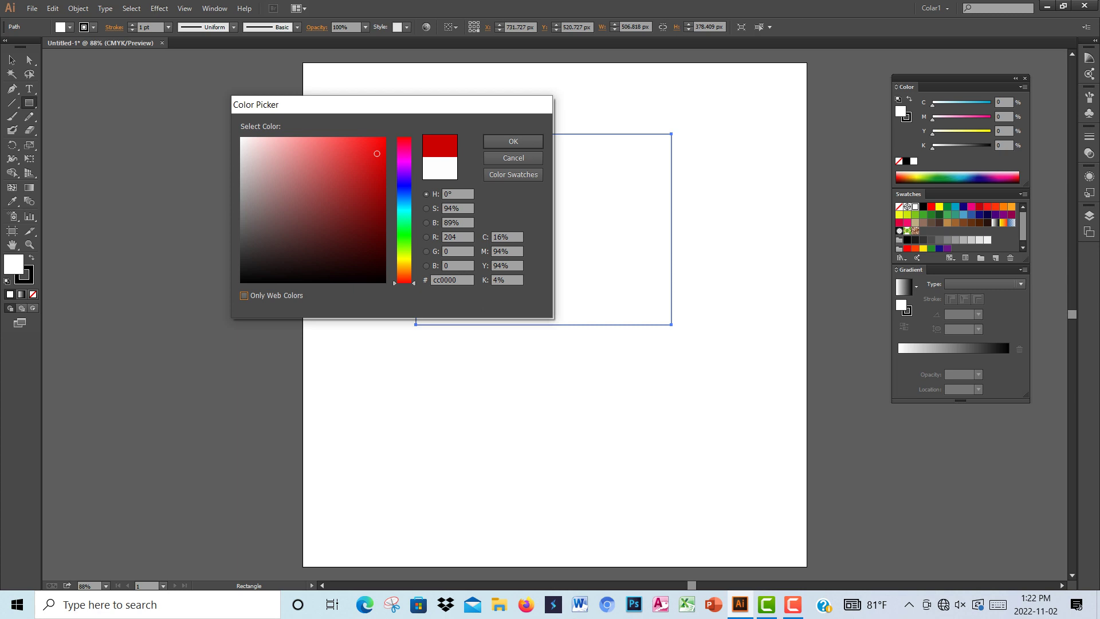
mouse_move(376, 154)
left_mouse_down()
mouse_move(385, 137)
mouse_move(377, 146)
left_mouse_up()
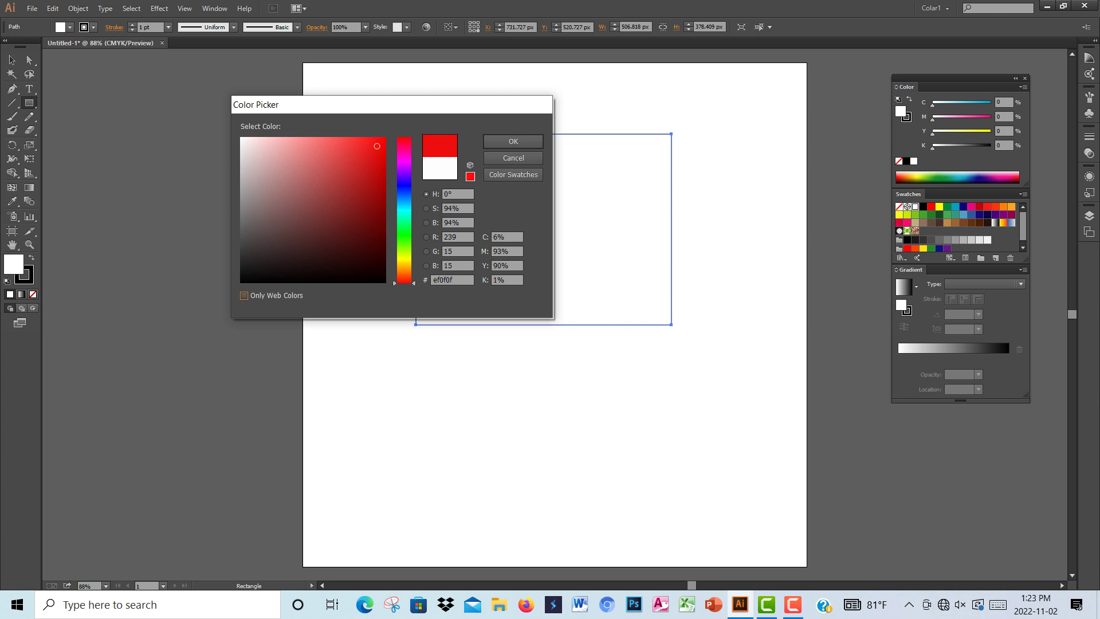
left_click(513, 141)
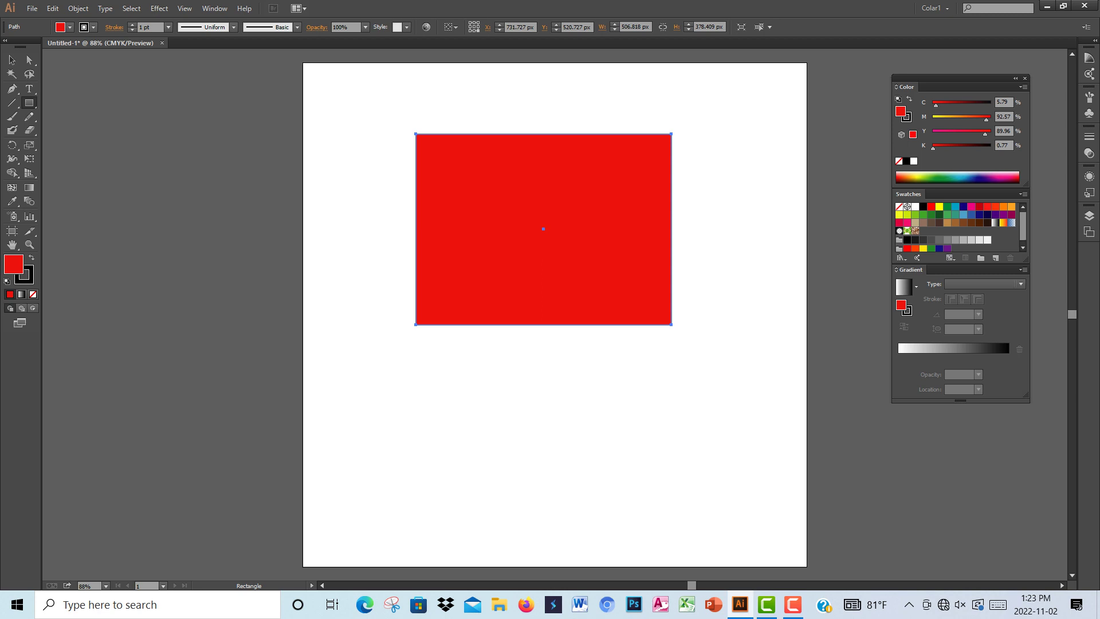
- Set the rectangle's stroke color to blue 1b10ff
double_click(24, 275)
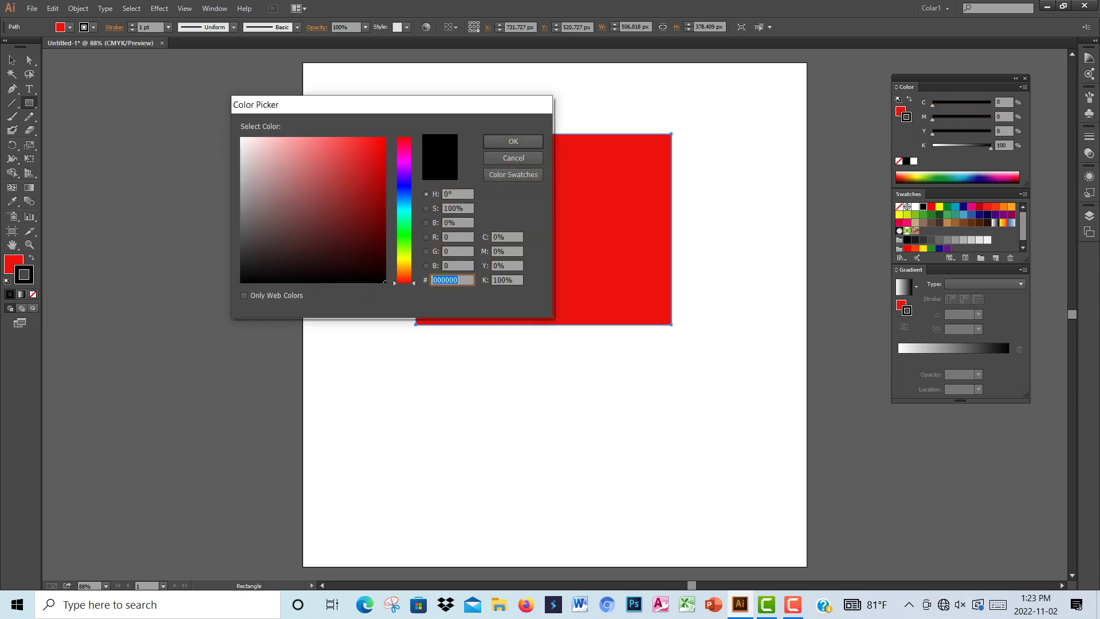
type("1b10ff")
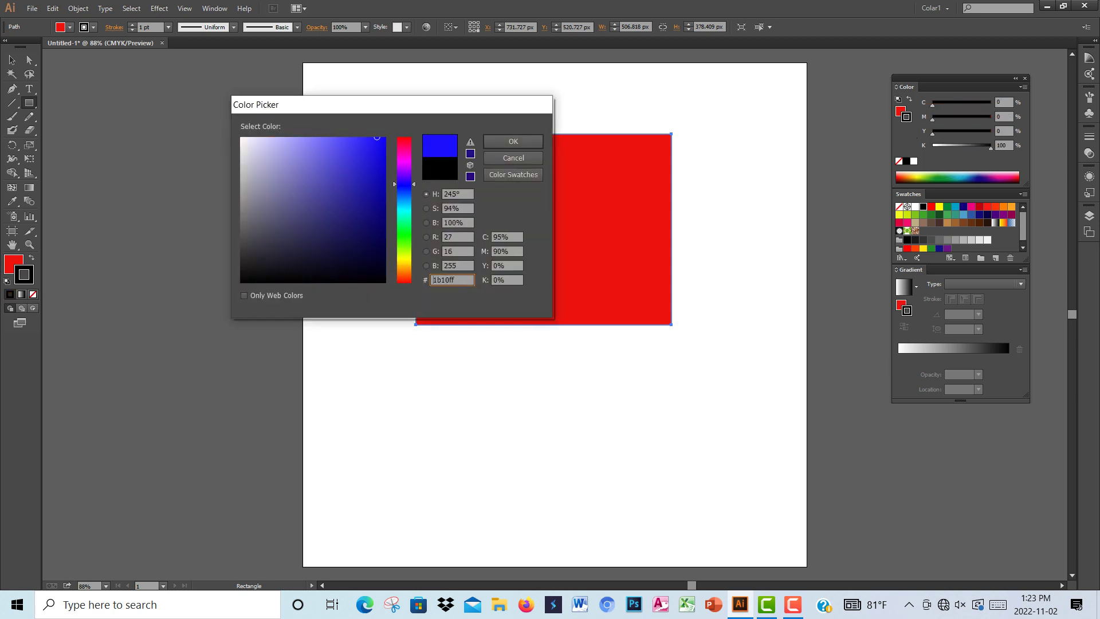
key("Return")
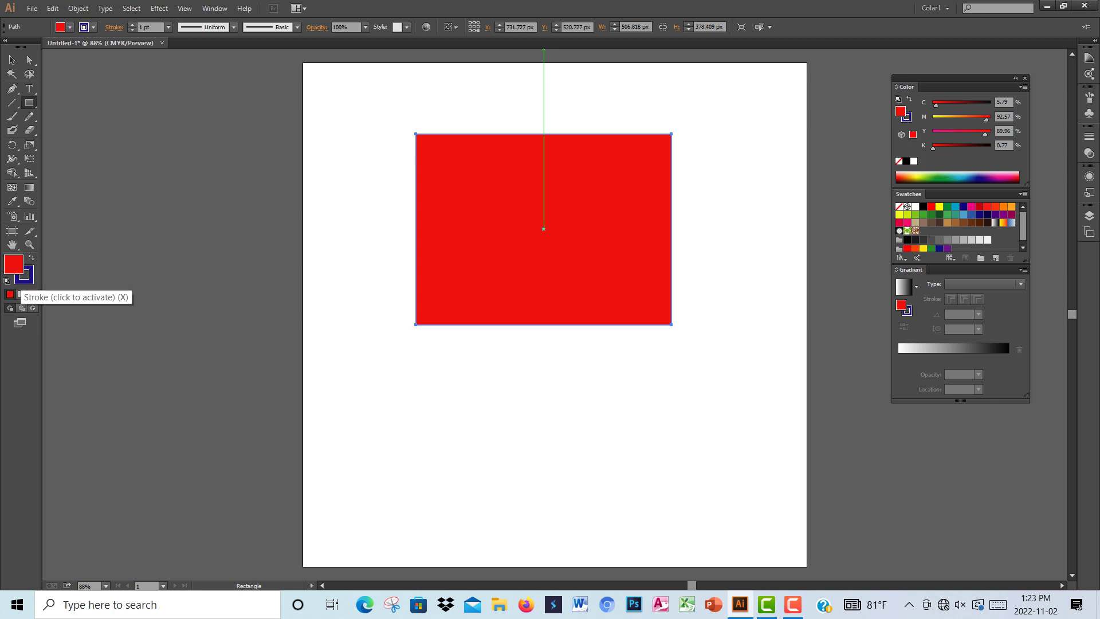
- Toggle the active color attribute repeatedly between fill and stroke, ending with the fill active
left_click(13, 266)
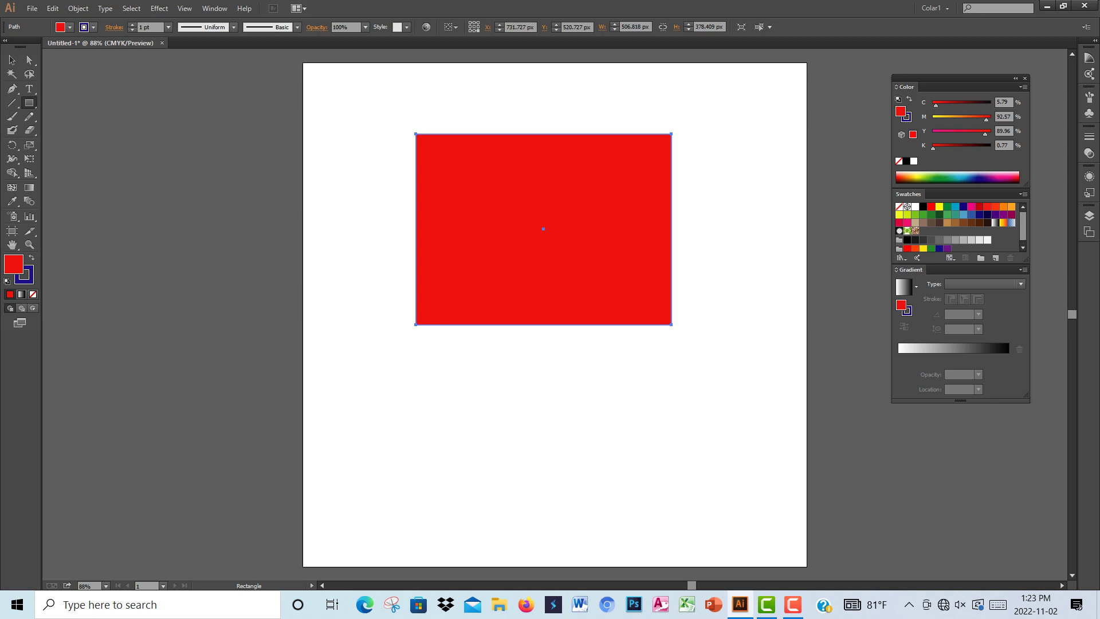
key("x")
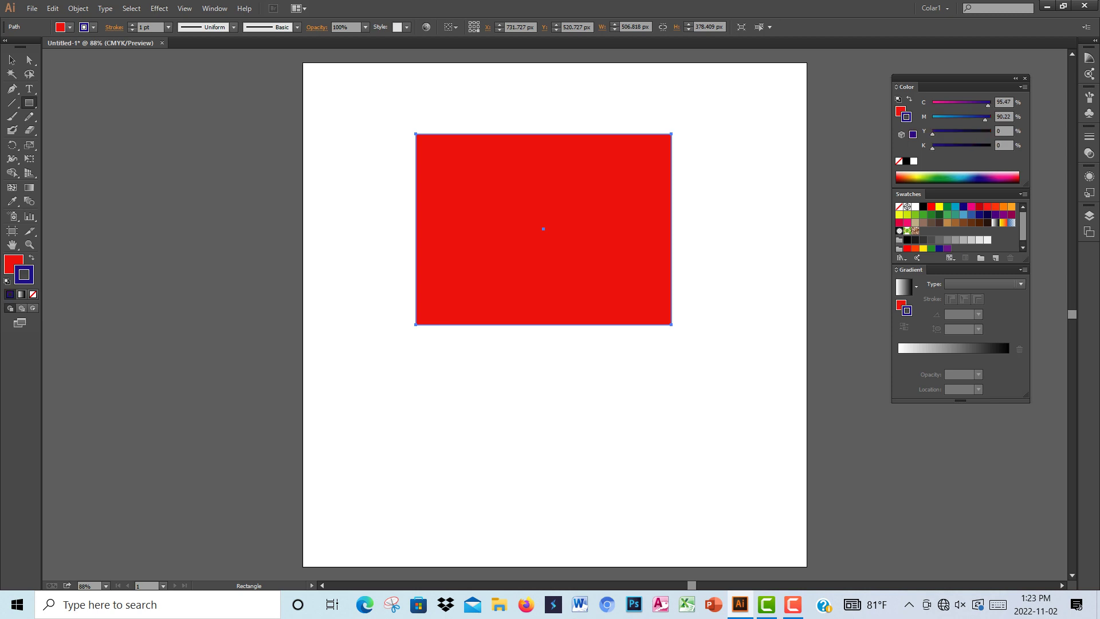
key("x")
key("x")
key("x")
key("x")
key("x")
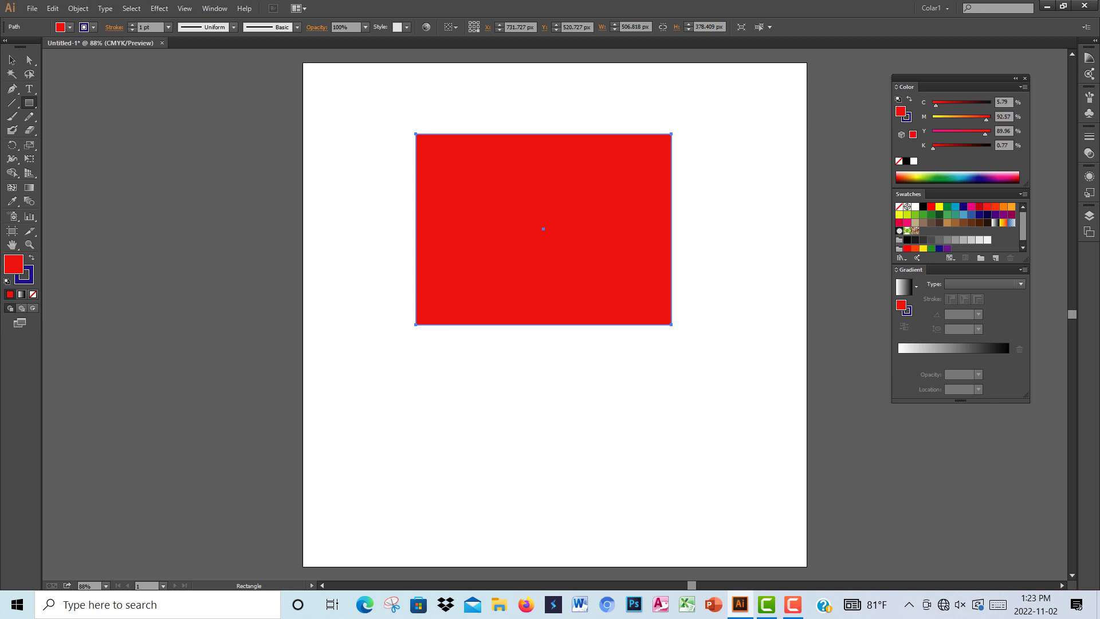
key("x")
key("x")
key("x")
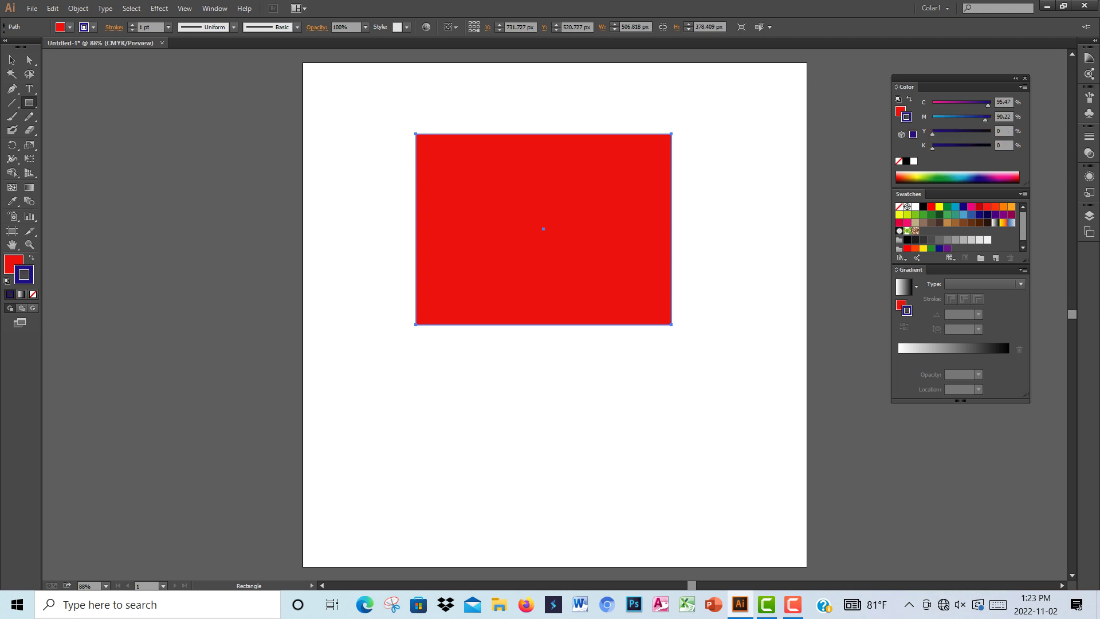
key("x")
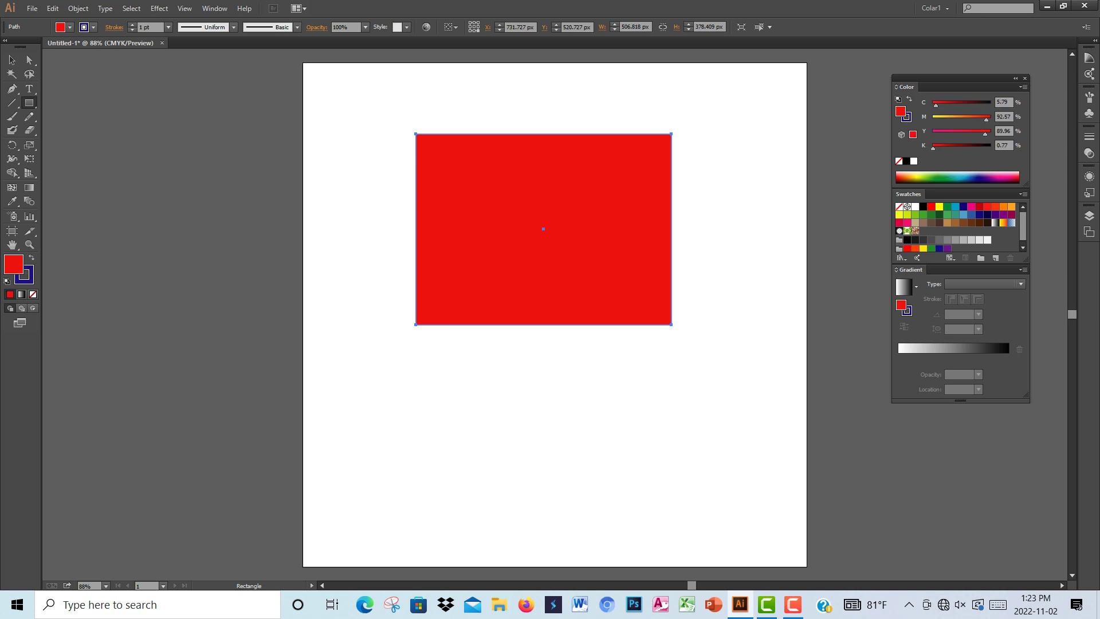
key("x")
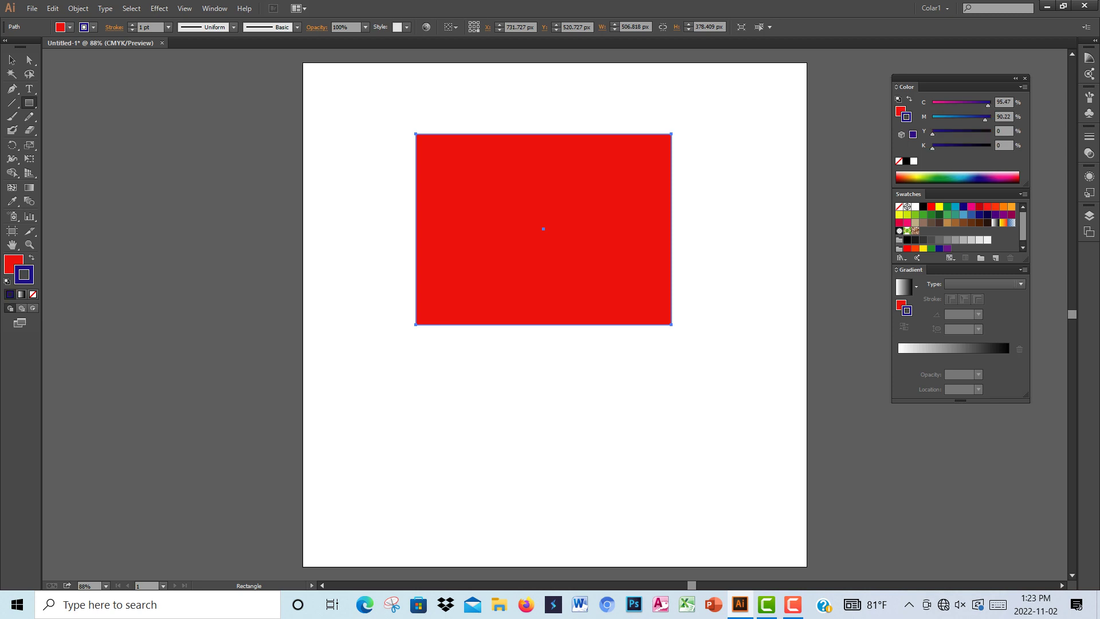
key("x")
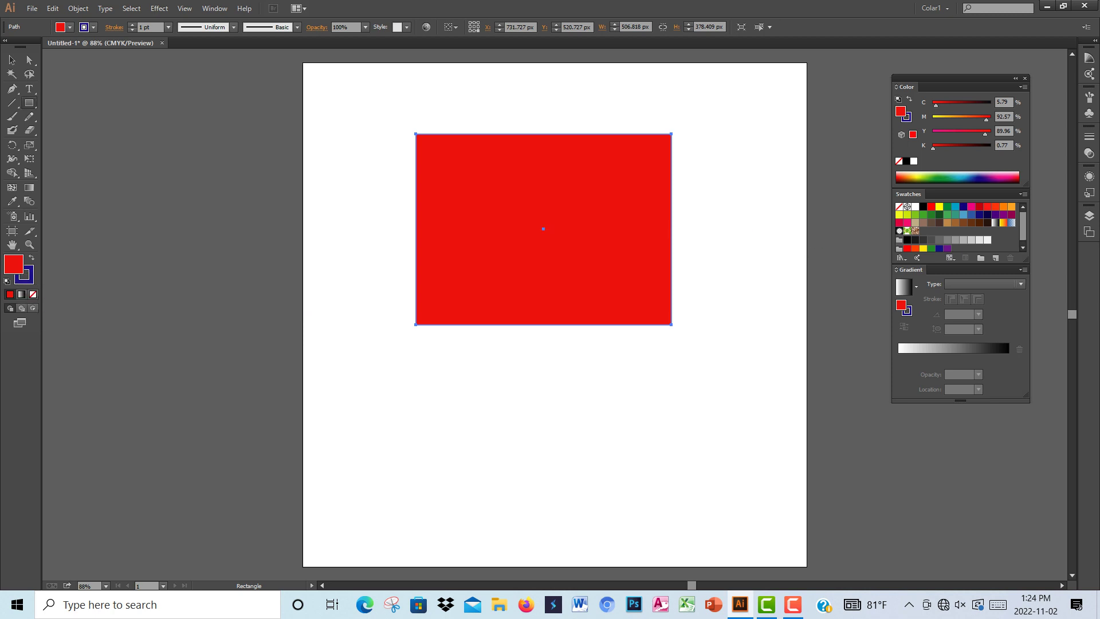
- Draw four smaller rectangles: one beside the large rectangle and three below it, the middle one about 188 by 126 px and the leftmost about 202 by 134 px
left_click_drag(709, 191, 782, 267)
left_click_drag(676, 351, 771, 414)
mouse_move(513, 367)
left_mouse_down()
mouse_move(601, 448)
mouse_move(608, 436)
left_mouse_up()
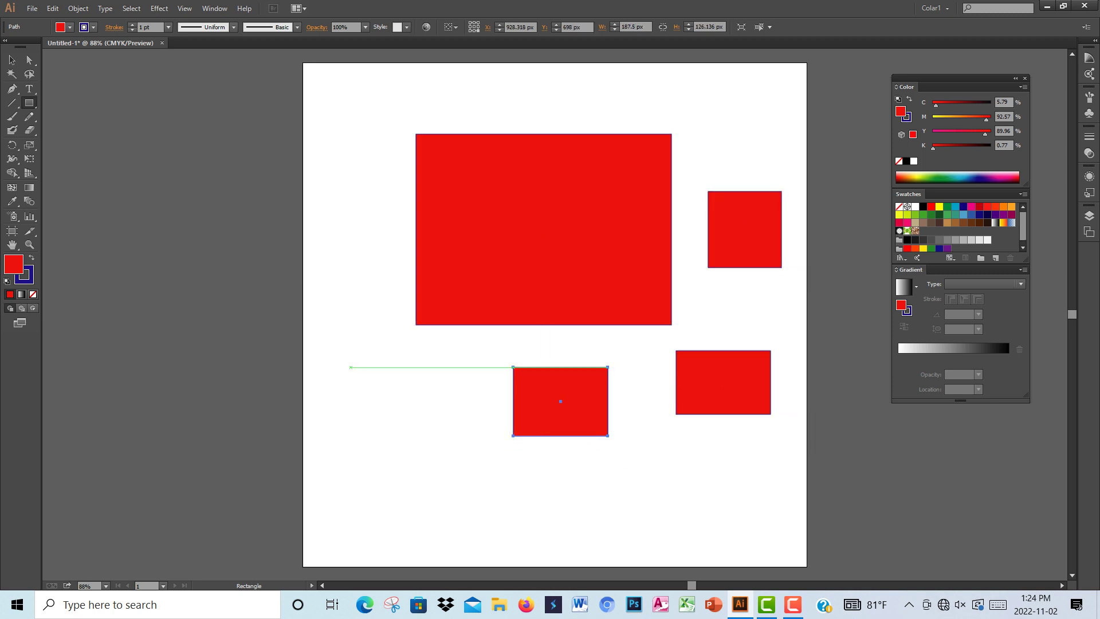
left_click_drag(356, 364, 459, 431)
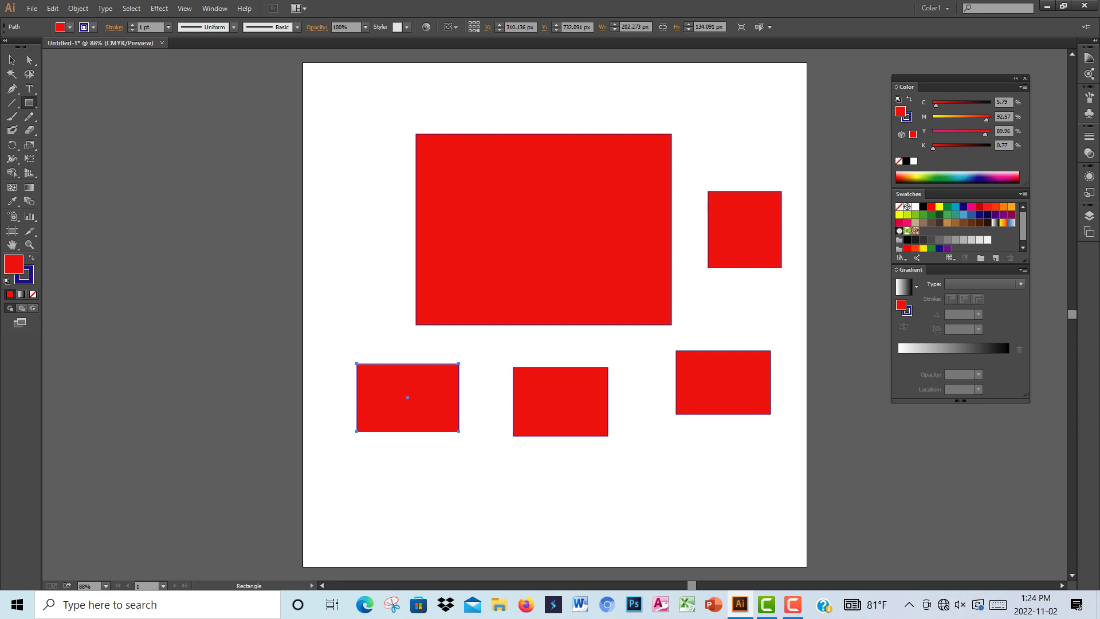
- Fill the leftmost lower rectangle with the yellow swatch and the middle lower rectangle with the dark blue swatch
left_click(939, 206)
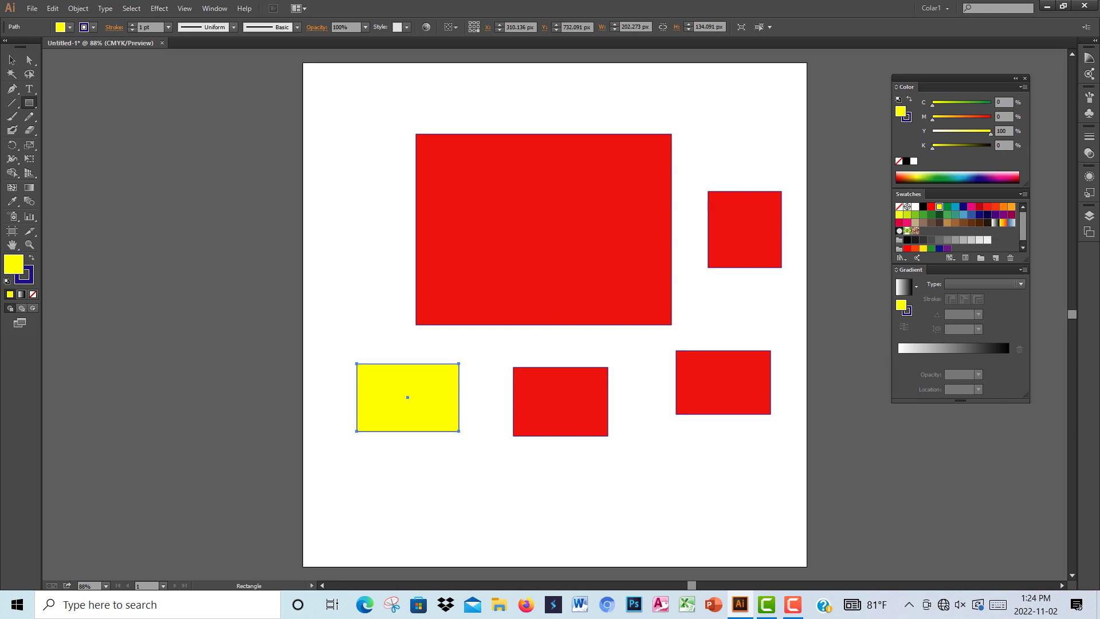
left_click(11, 60)
left_click(561, 401)
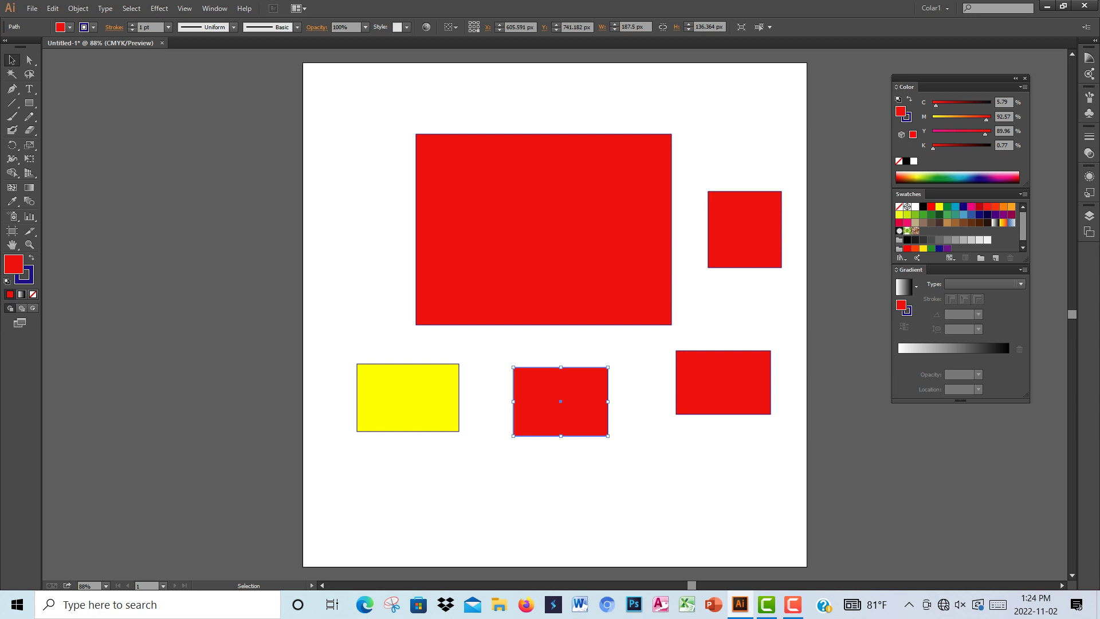
left_click(964, 207)
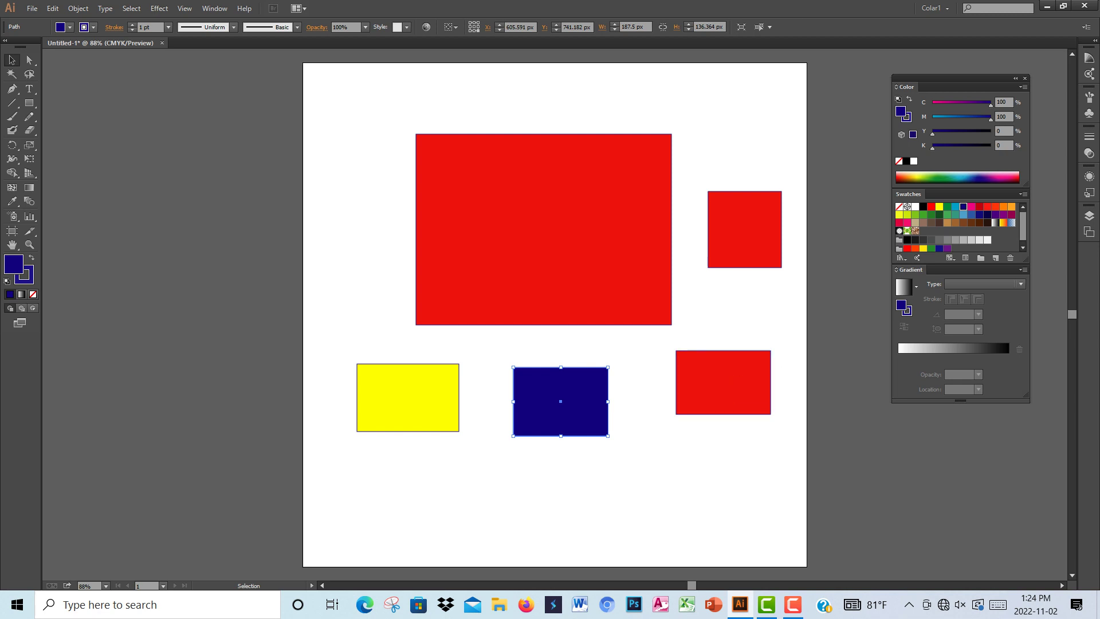
- Apply the green swatch to the rightmost lower rectangle and the current dark blue fill to the square beside the large rectangle, without selecting them
scroll(956, 226, "down", 1)
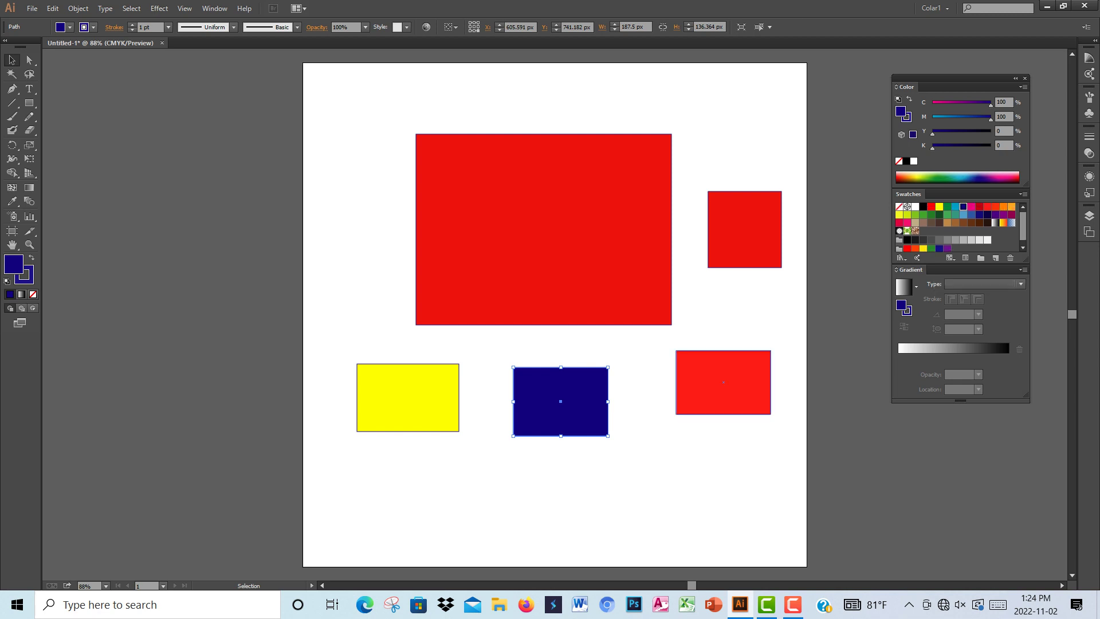
left_click(923, 214)
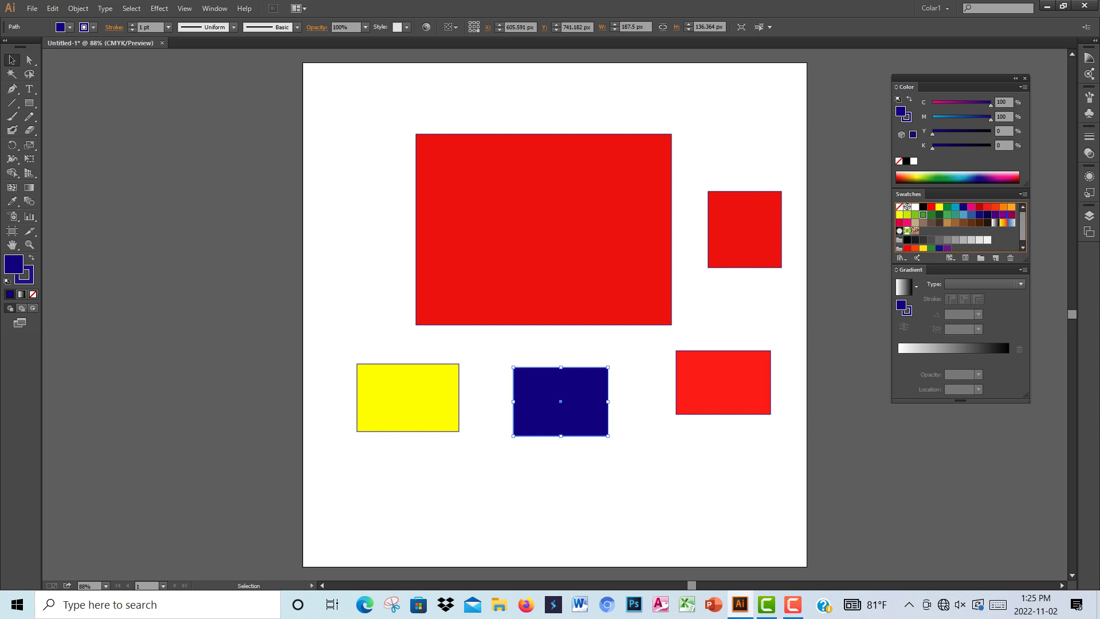
scroll(961, 227, "down", 1)
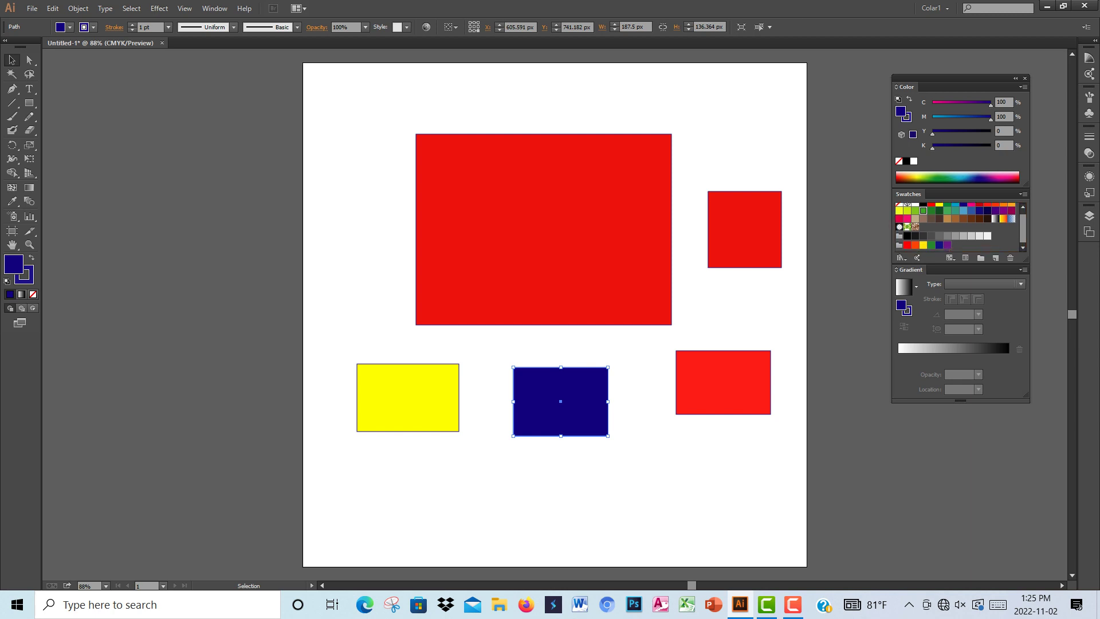
left_click_drag(923, 210, 723, 382)
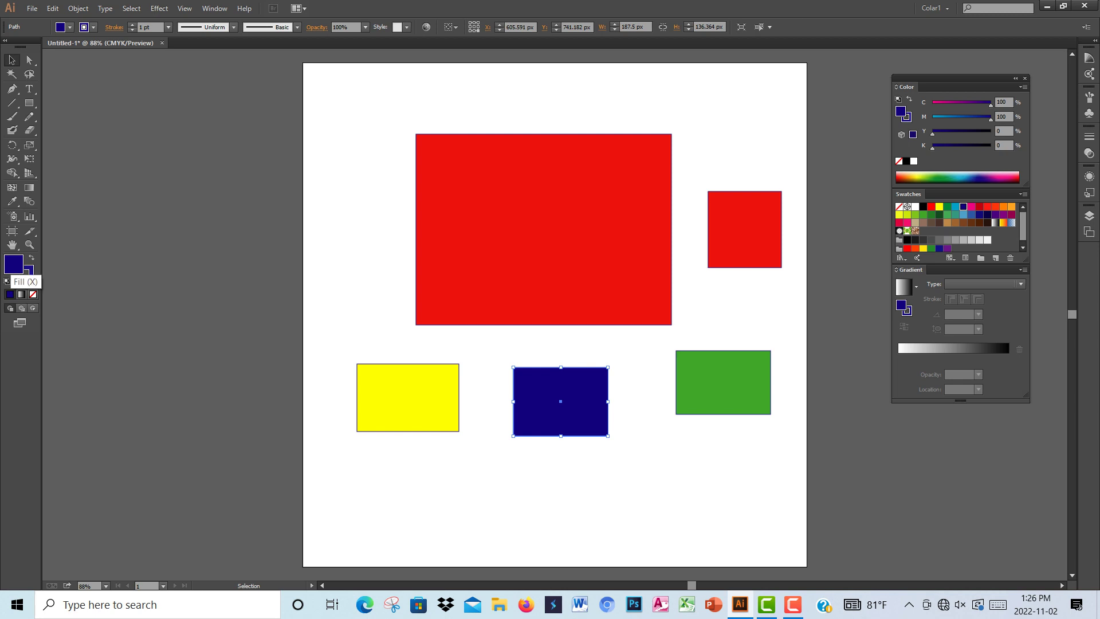
left_click_drag(14, 265, 745, 229)
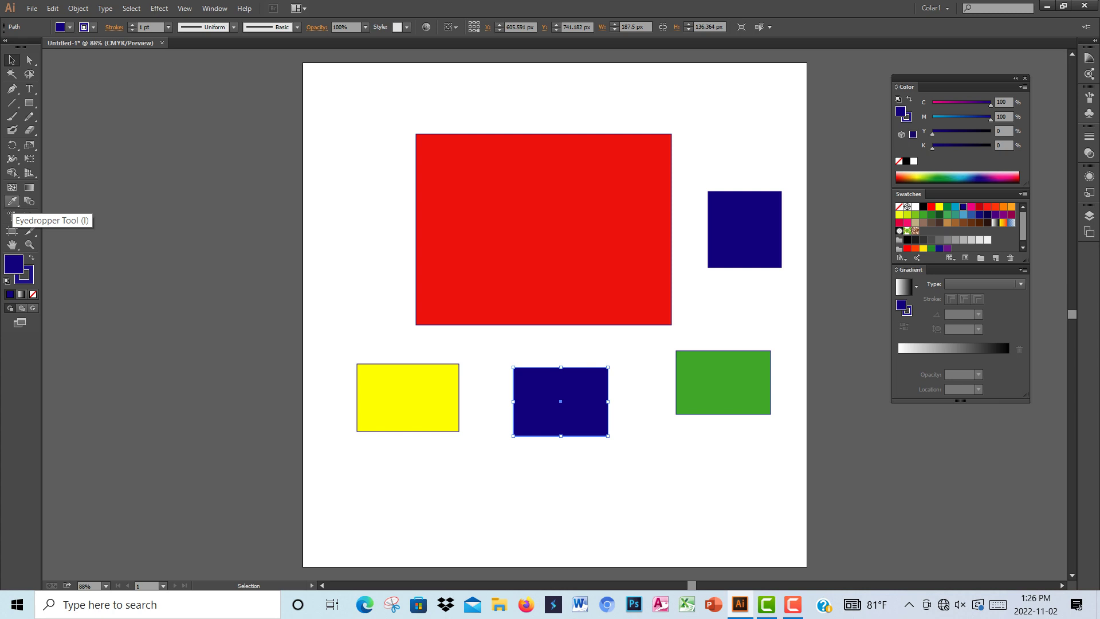
- Recolor the middle lower rectangle gray with no stroke using the Eyedropper, and return to the Selection tool
left_click(11, 201)
left_click(11, 171)
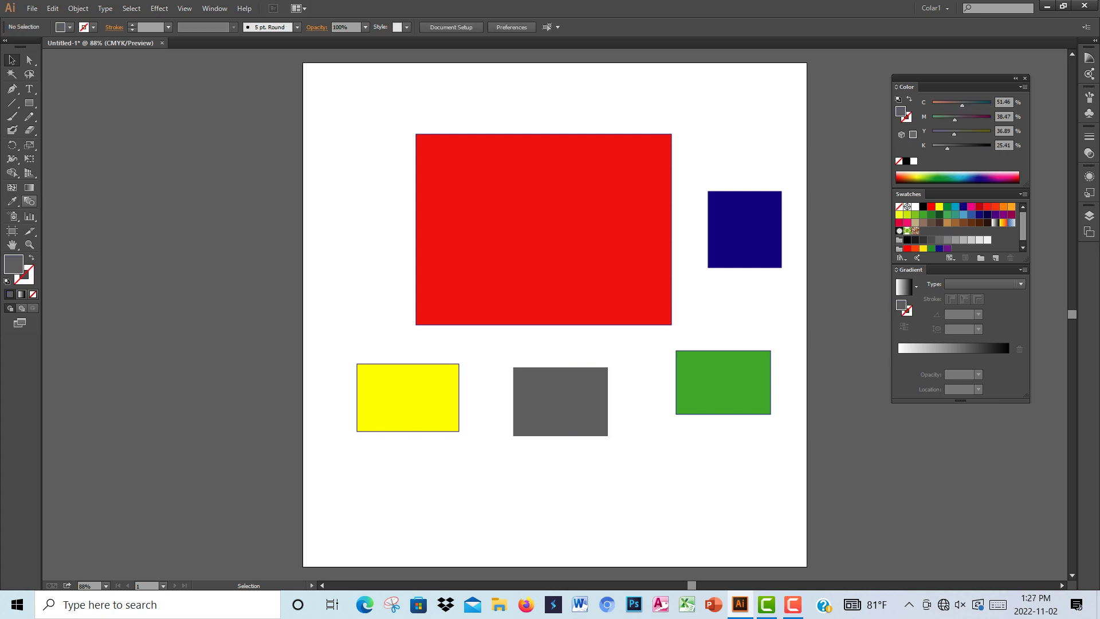
left_click(11, 201)
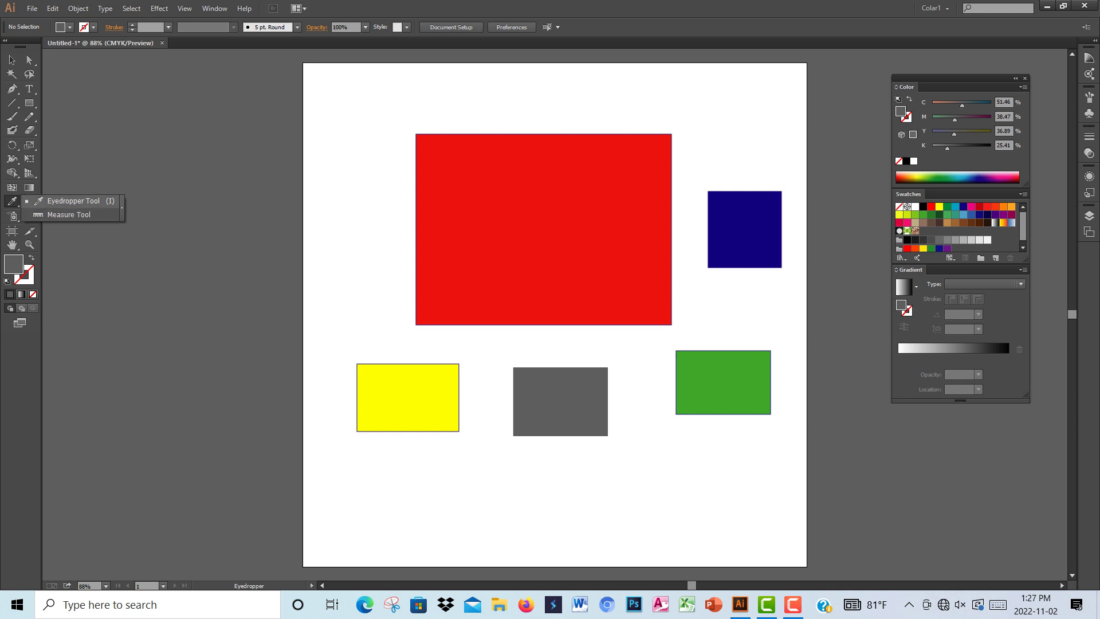
key("Escape")
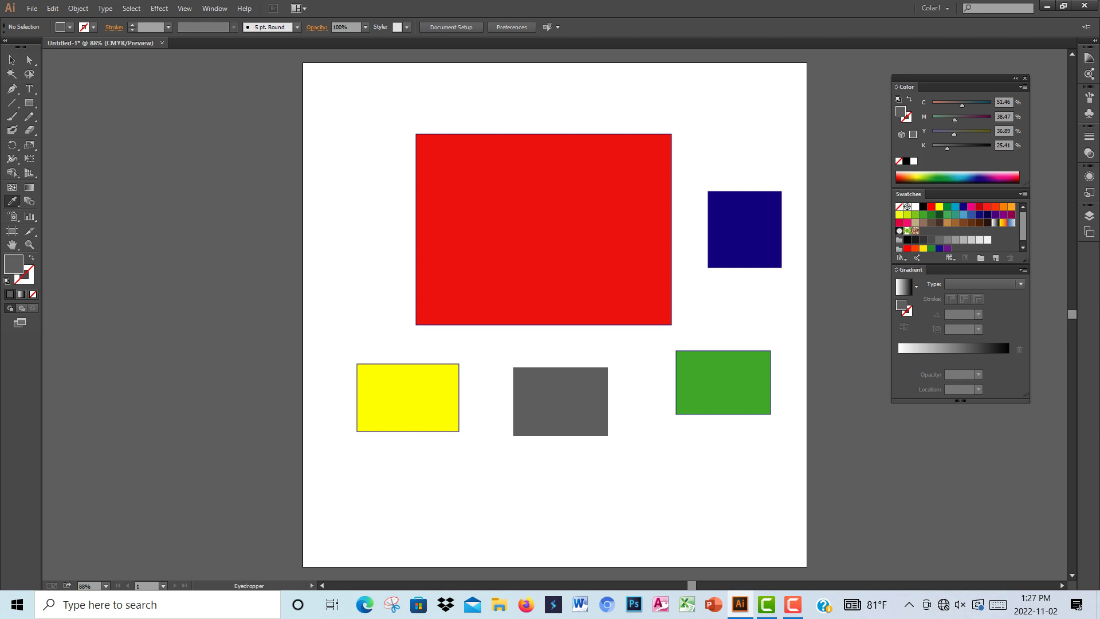
left_click(12, 60)
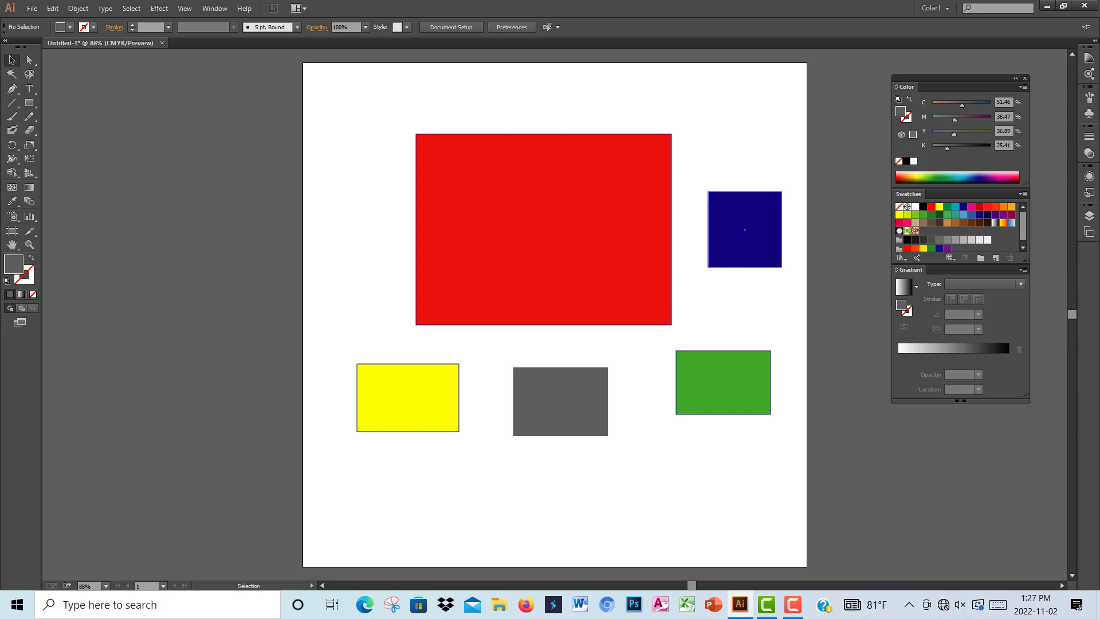
- Recolor the large rectangle with the Eyedropper from the green, dark blue and yellow rectangles in turn, ending with the gray one
left_click_drag(745, 230, 747, 230)
left_click(631, 229)
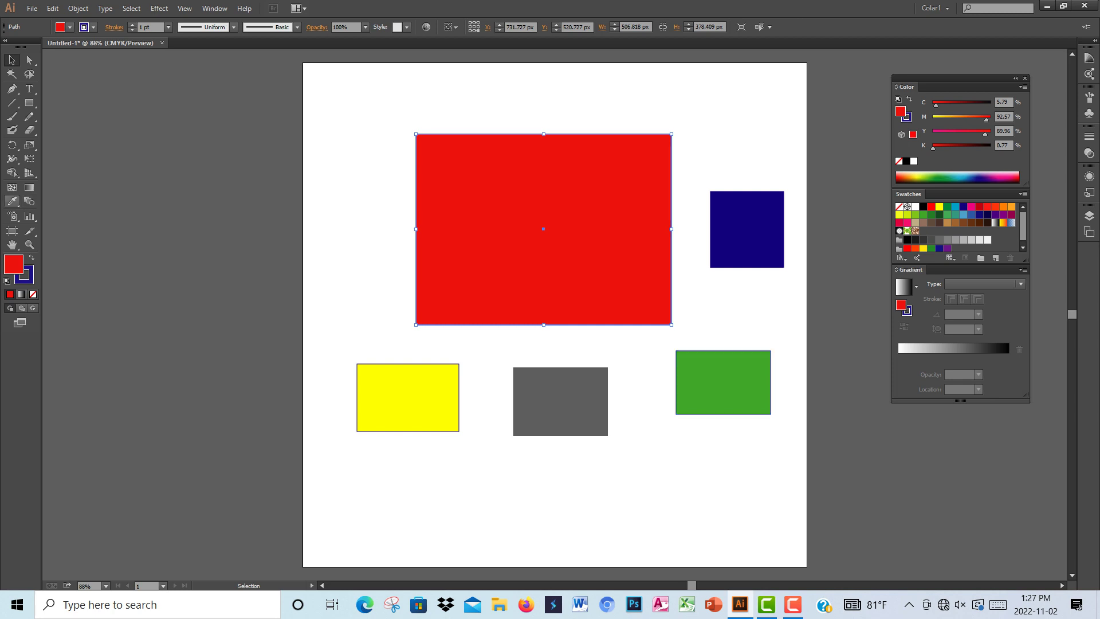
left_click(12, 201)
left_click(723, 382)
left_click(746, 229)
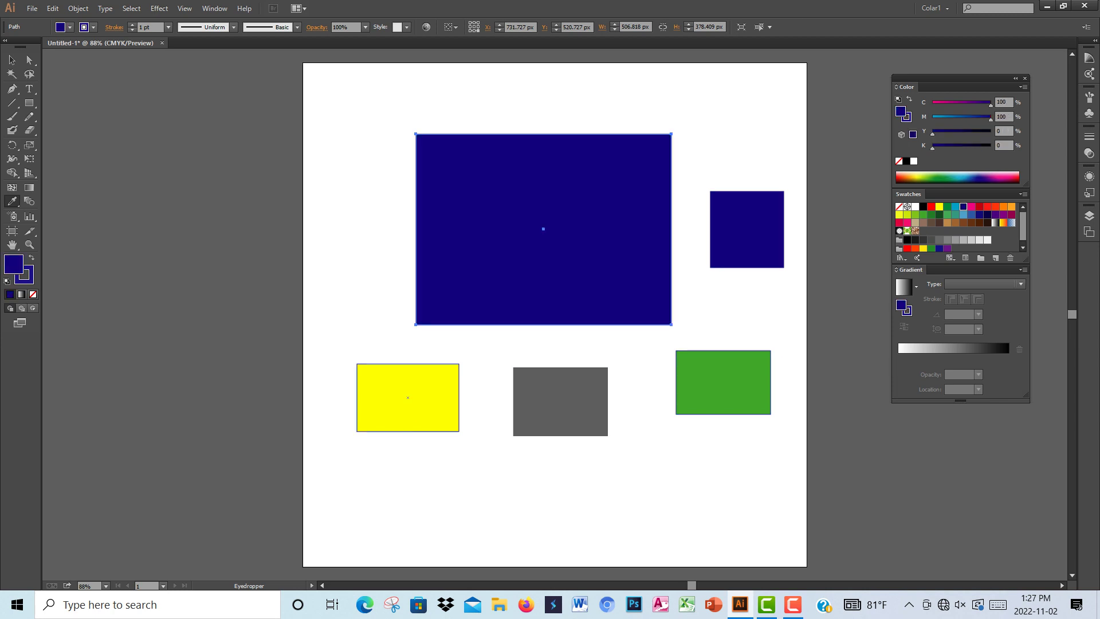
left_click(407, 397)
left_click(561, 401)
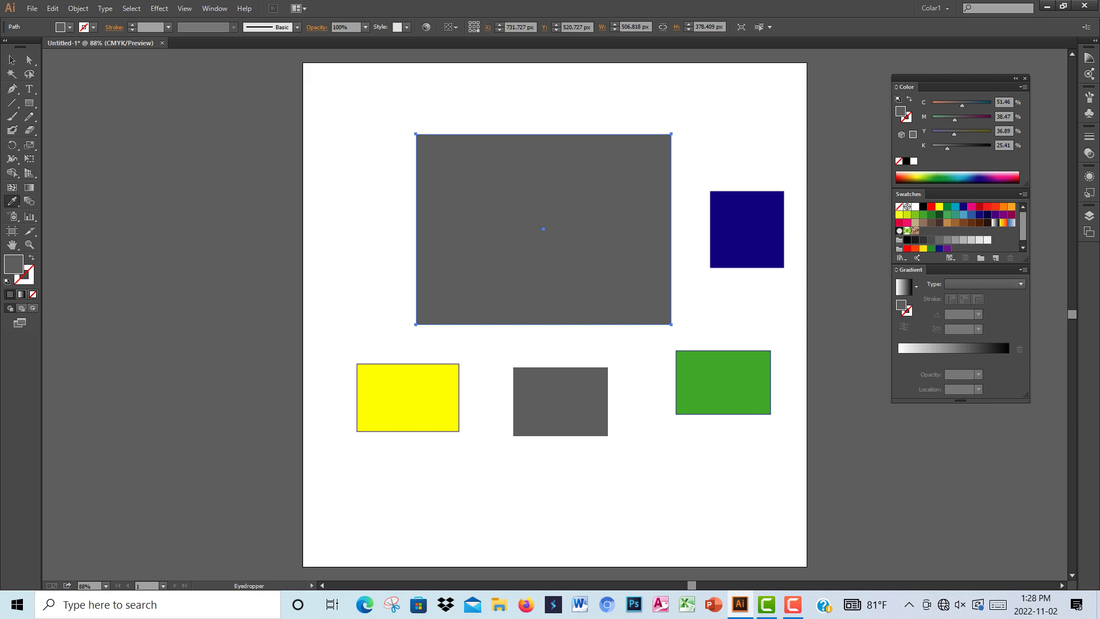
mouse_move(793, 605)
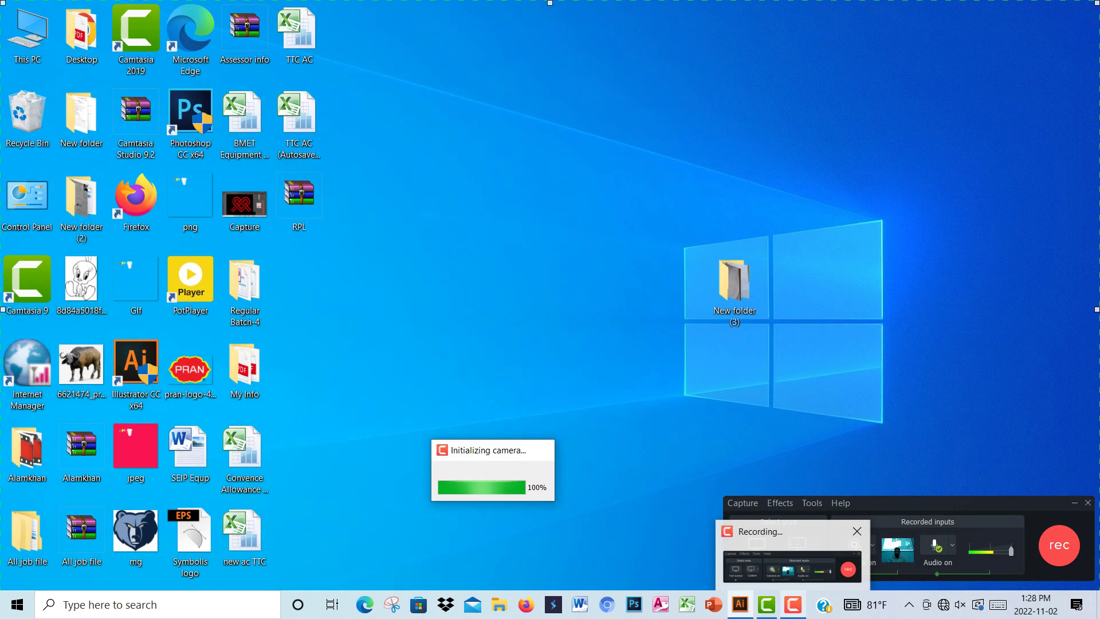
left_click(792, 567)
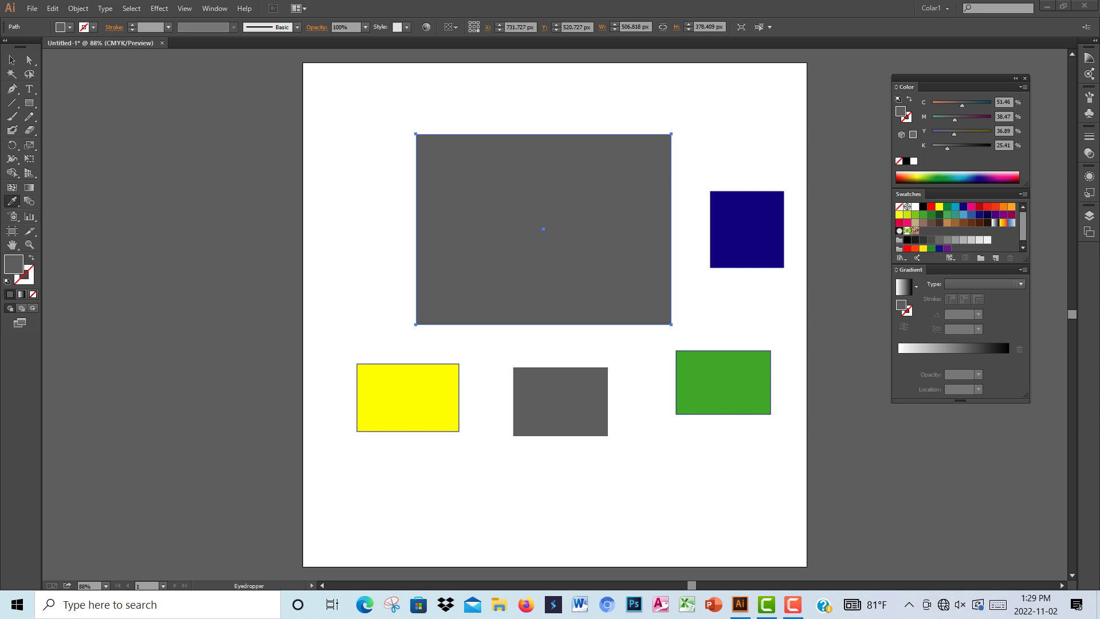
- Mix an olive fill for the leftmost lower rectangle: C 40, M 16, Y 93, K 36
key("v")
left_click(407, 397)
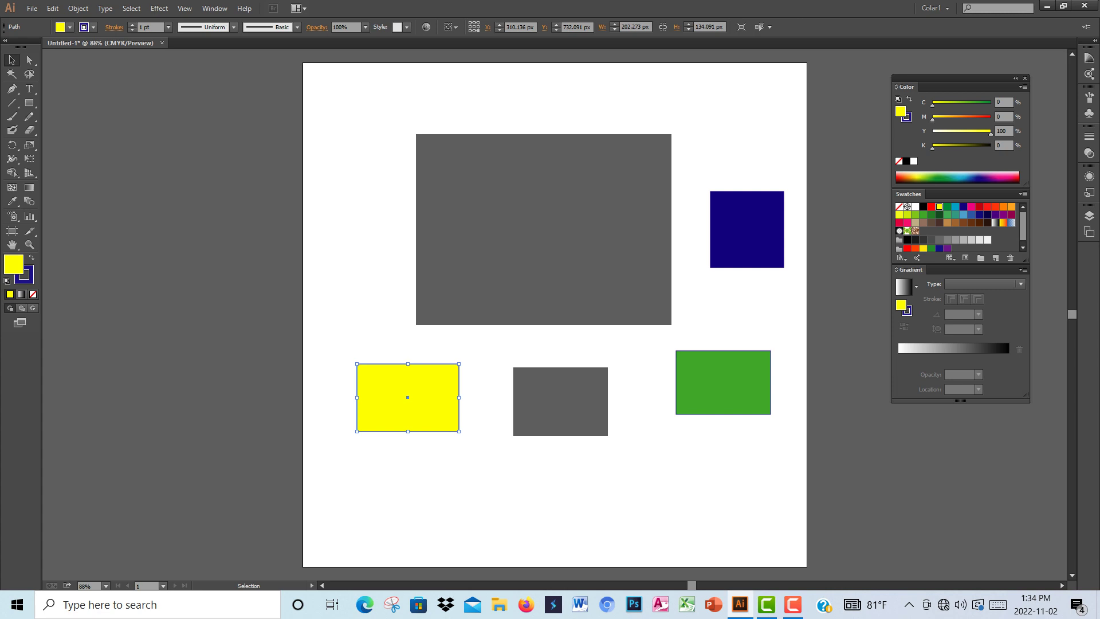
left_click_drag(933, 103, 959, 103)
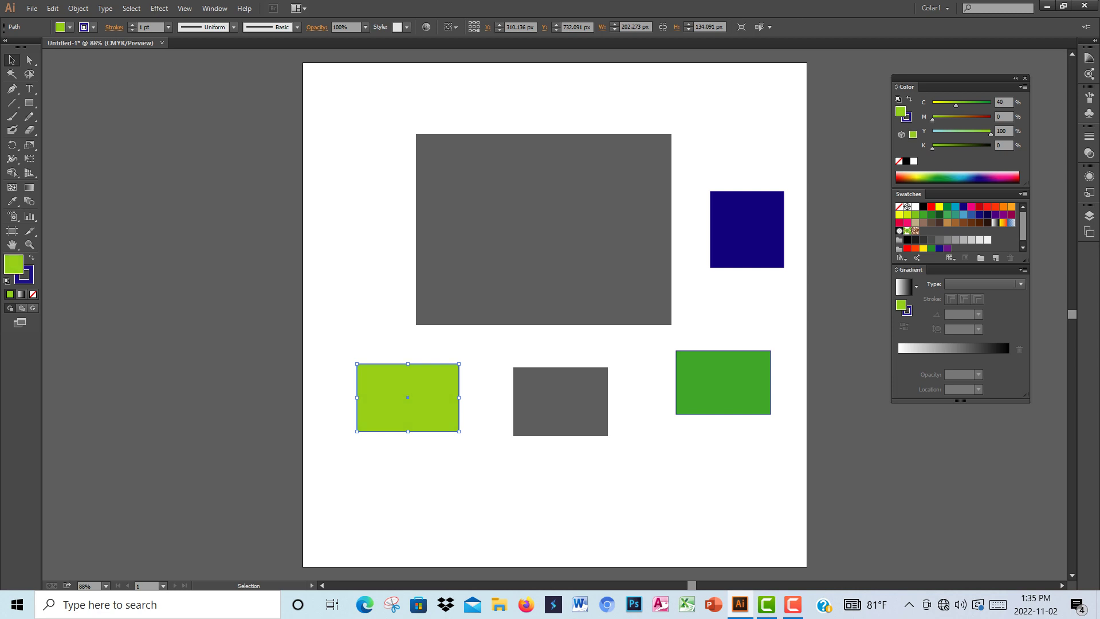
left_click_drag(933, 119, 941, 119)
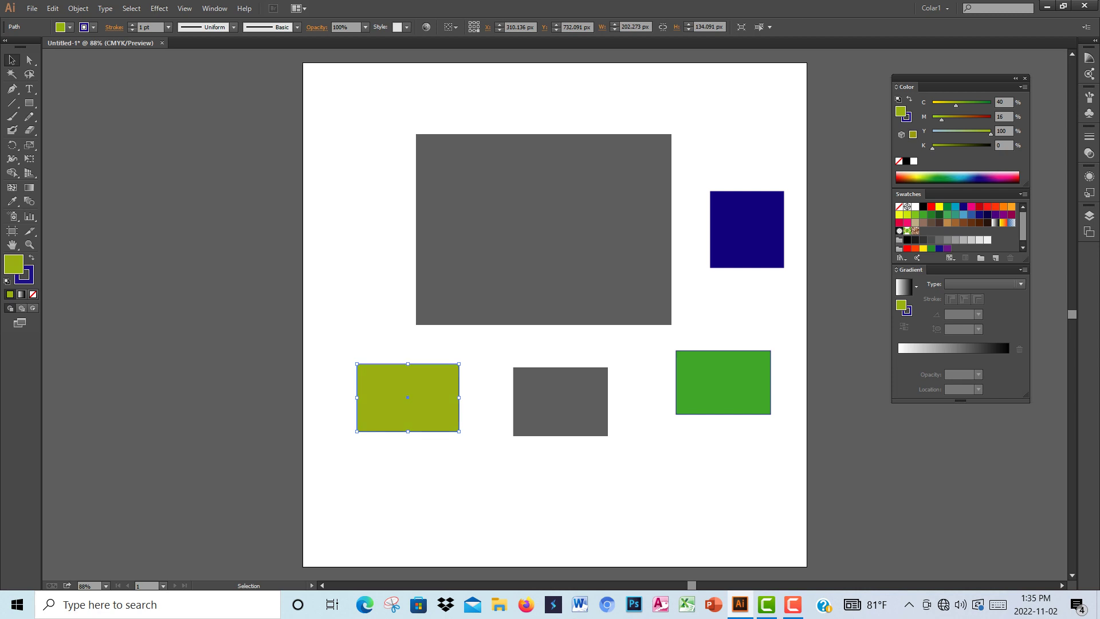
left_click_drag(991, 134, 987, 134)
left_click_drag(932, 148, 954, 148)
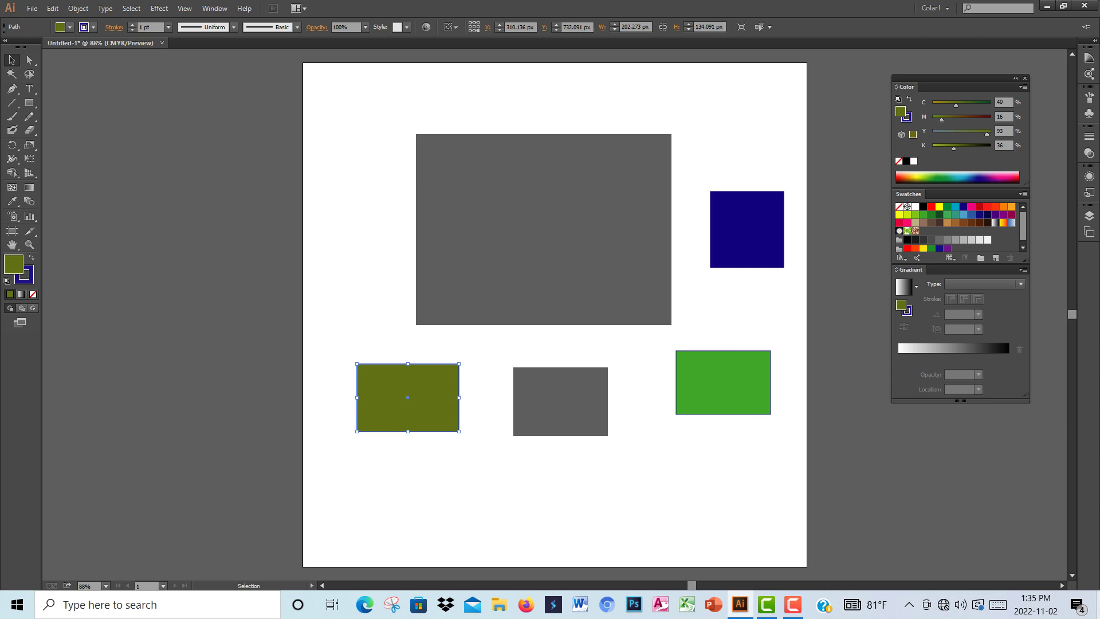
left_click(1099, 604)
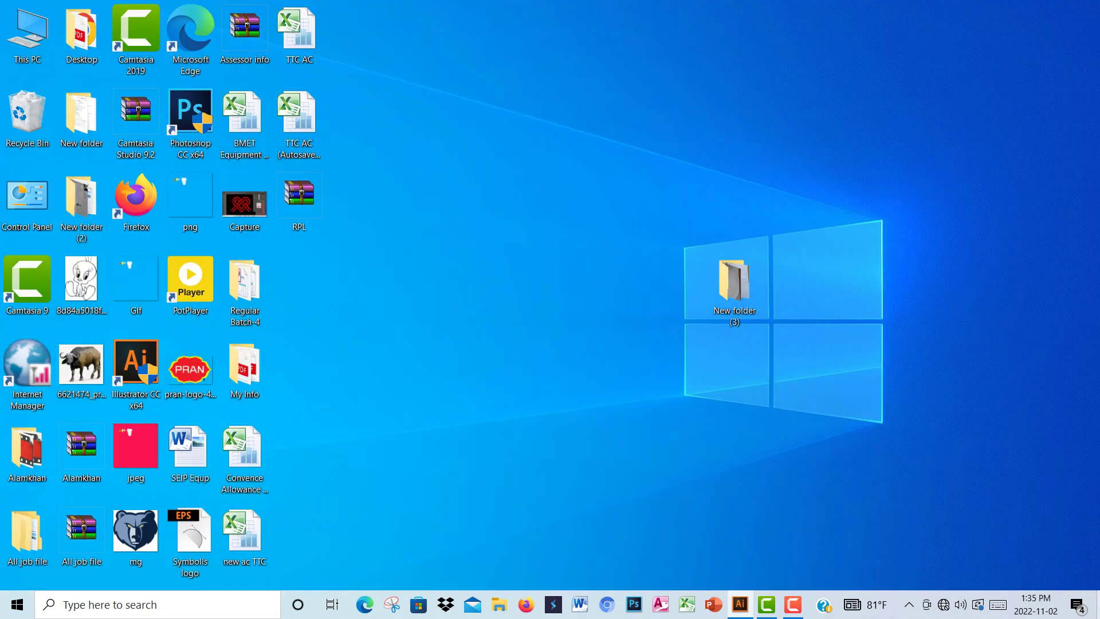
left_click(1098, 605)
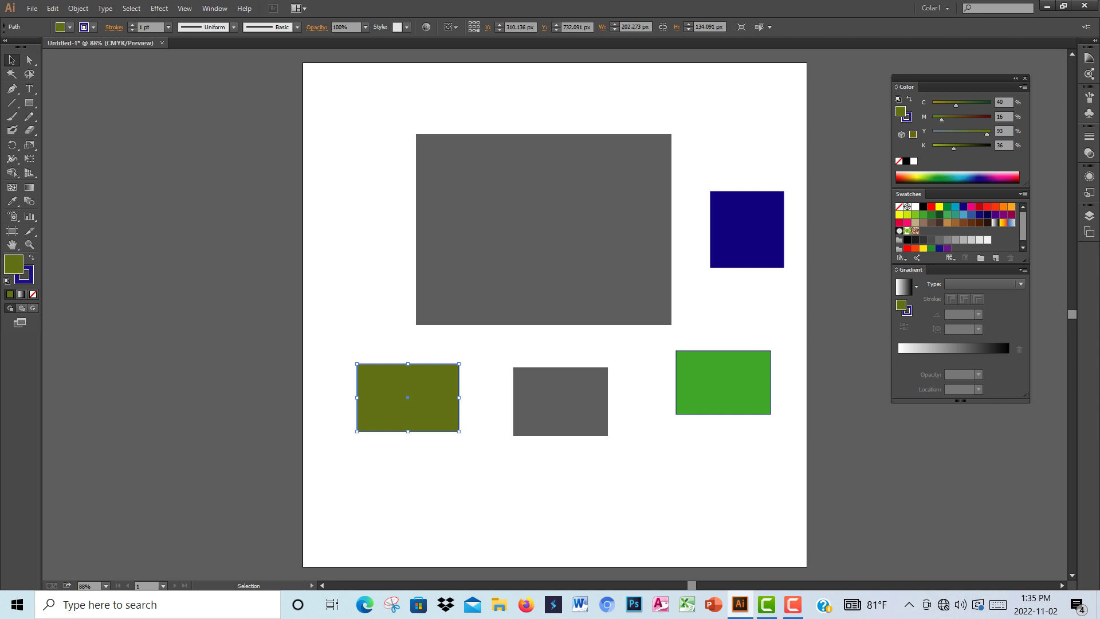
left_click(793, 603)
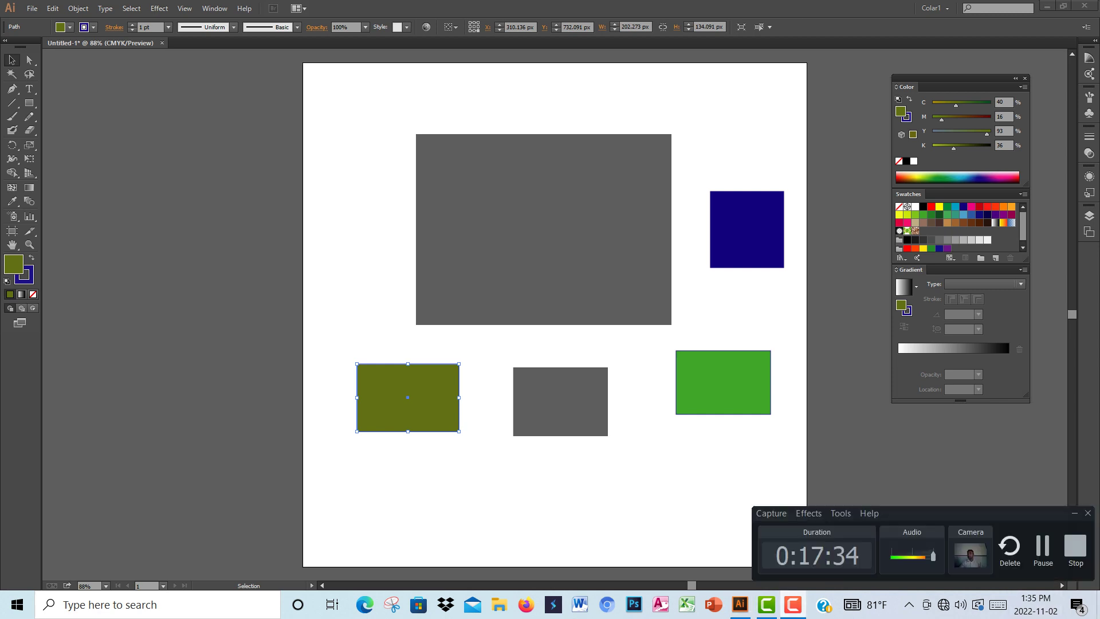